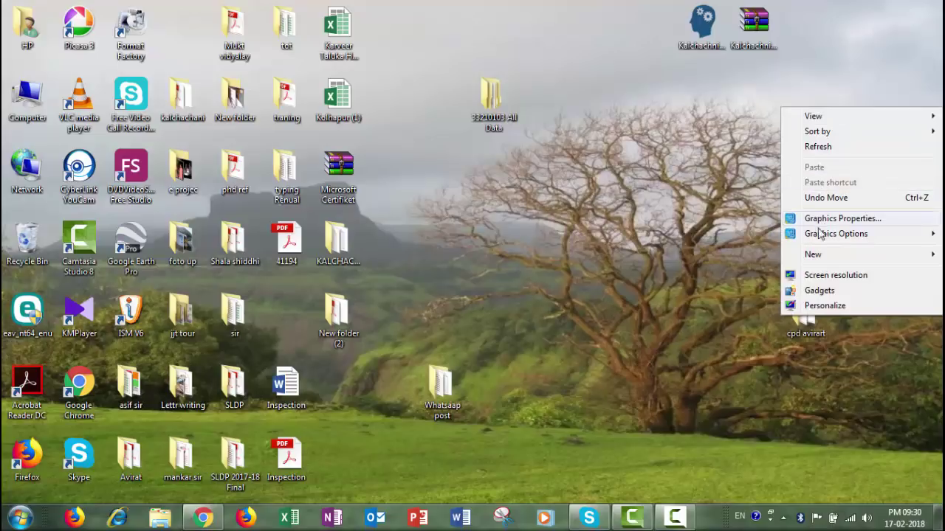
- Create a desktop folder named 33210103, open it beside the window, and open 33210103 All Data
click(684, 256)
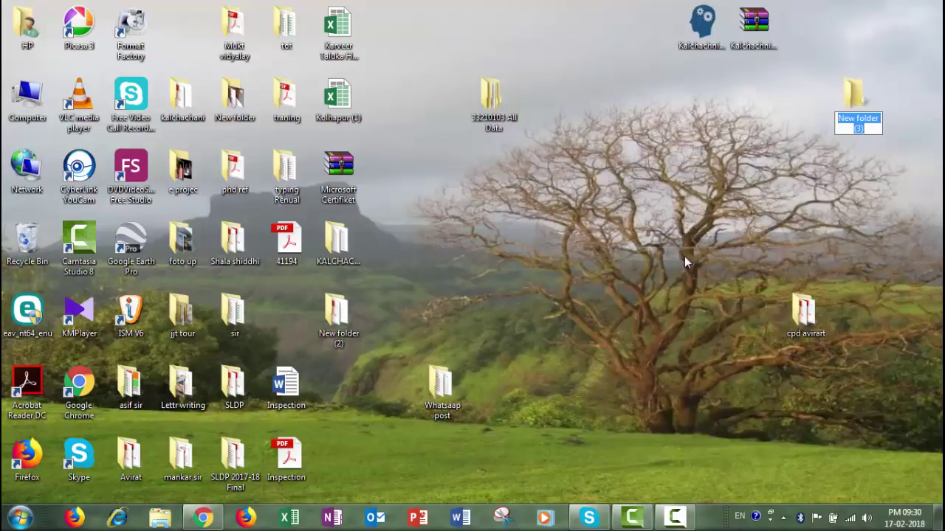
text(33210103)
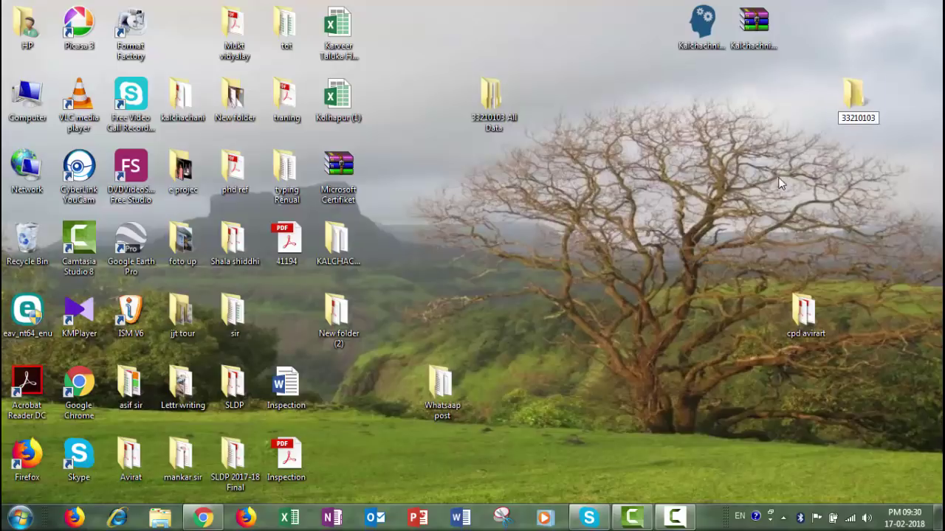
click(870, 99)
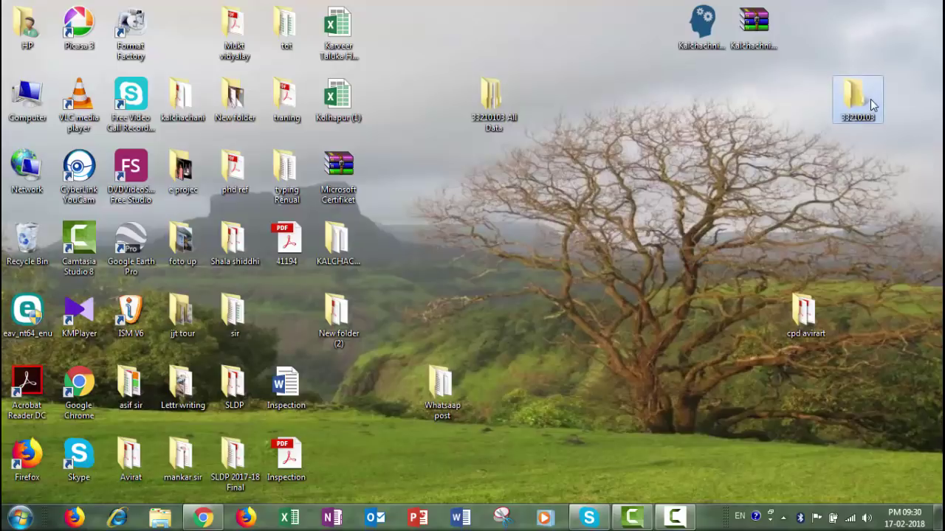
double_click(870, 98)
drag(542, 47, 662, 151)
double_click(492, 99)
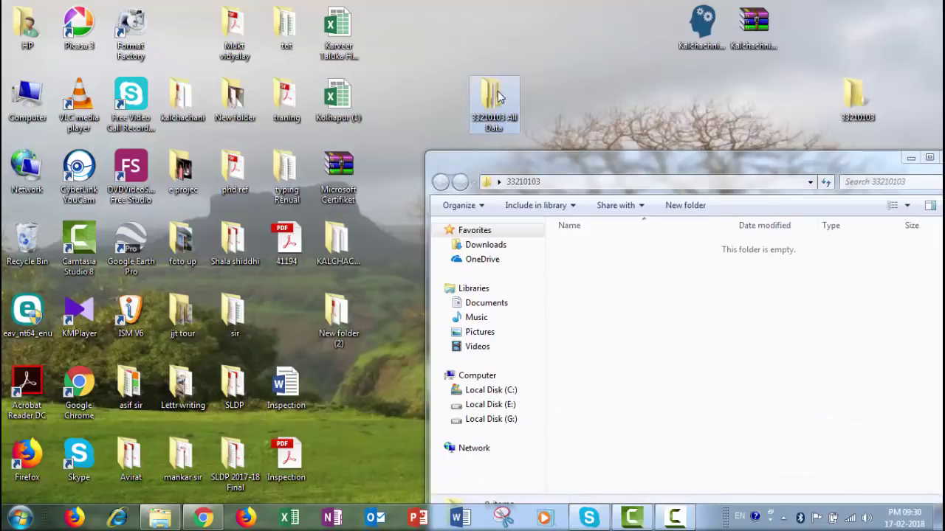
- Copy all files from kal-1 and paste them into the 33210103 folder
double_click(171, 97)
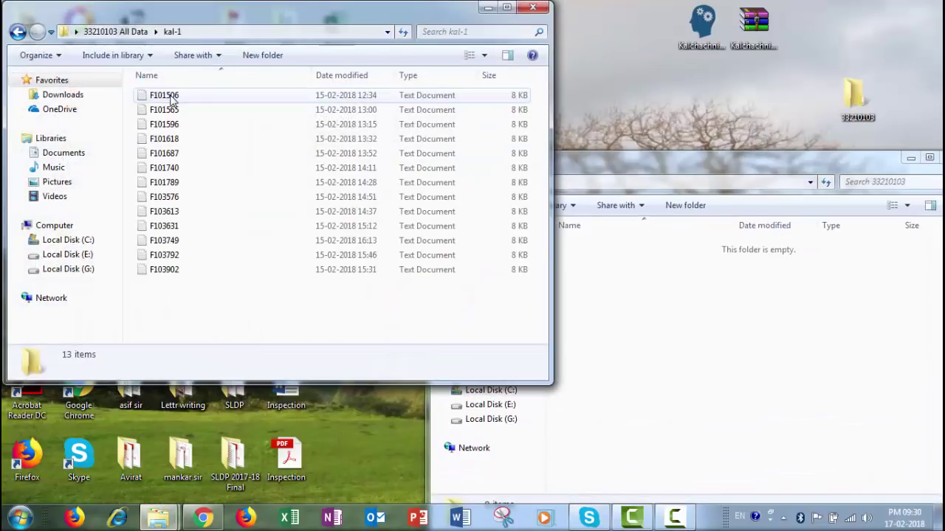
key(ctrl+a)
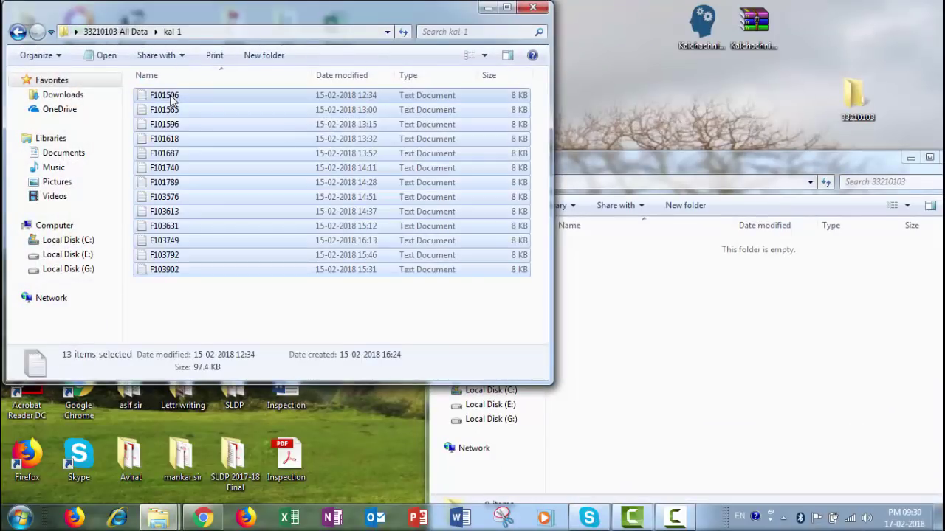
click(681, 368)
right_click(679, 366)
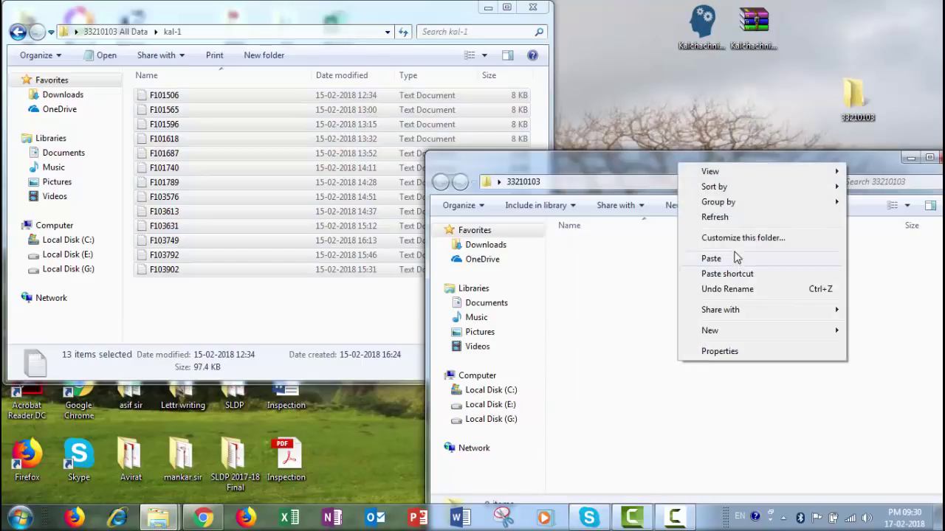
click(720, 259)
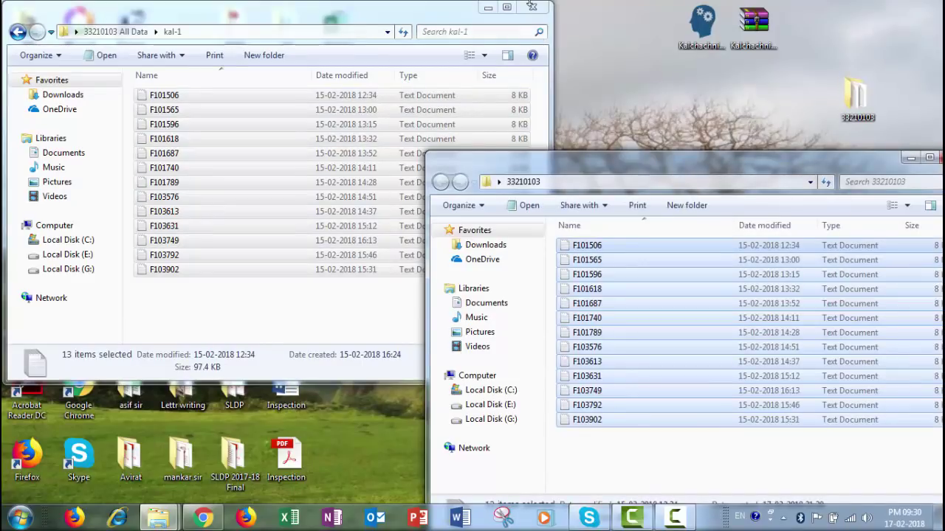
- Copy all kal-2 files into 33210103 with Ctrl+A and Ctrl+V
click(18, 32)
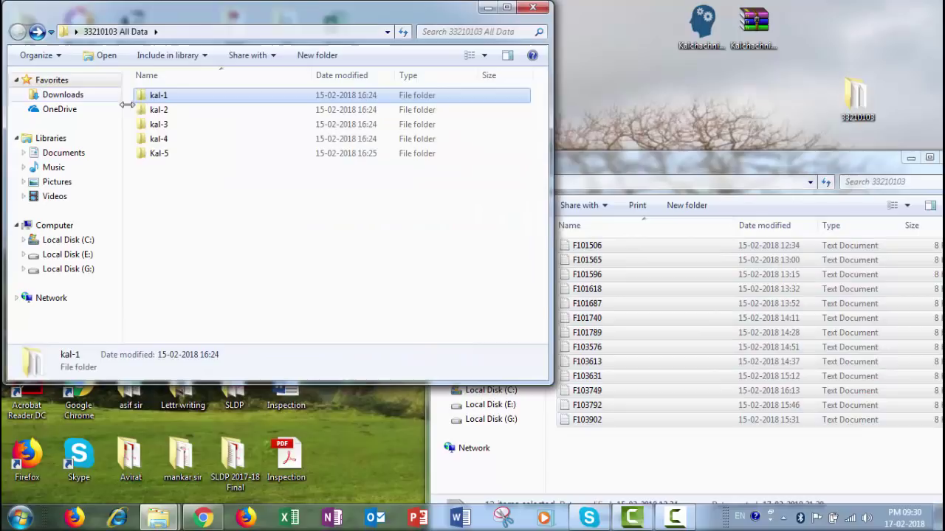
double_click(152, 110)
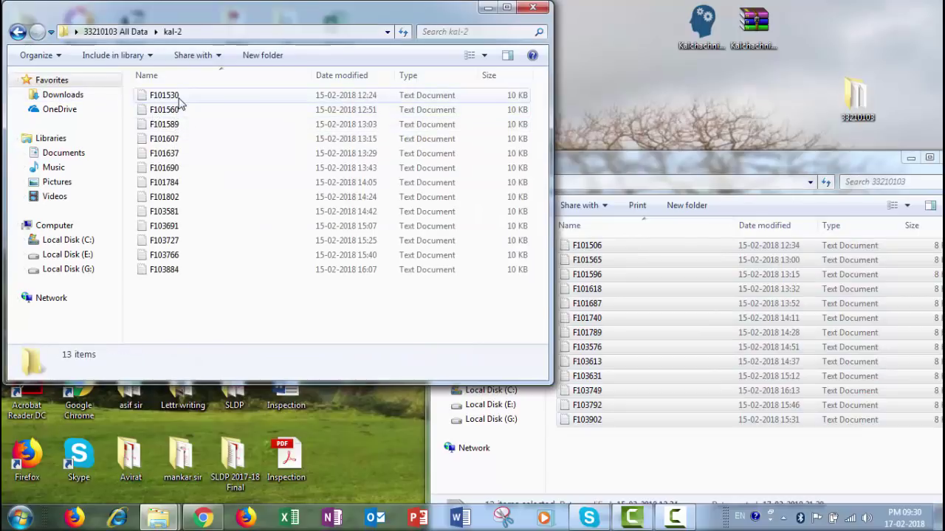
click(178, 99)
key(ctrl+a)
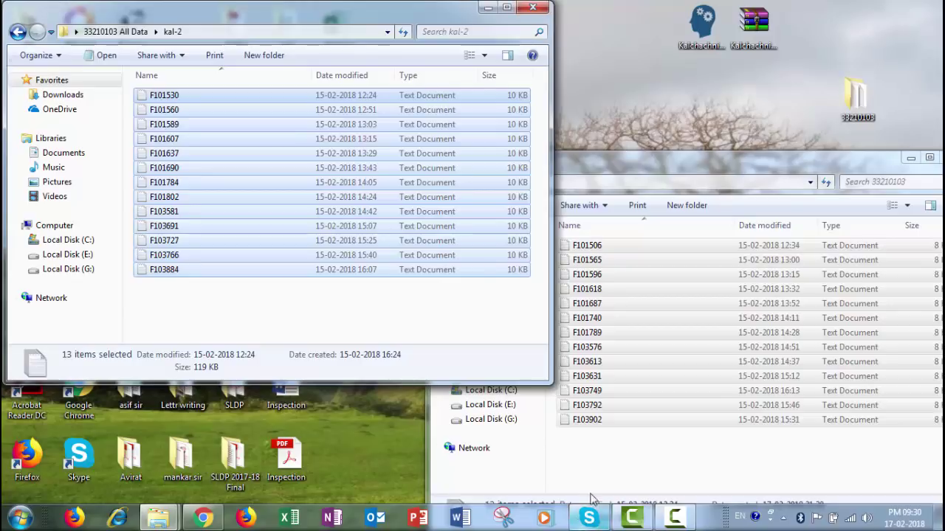
click(590, 469)
key(ctrl+v)
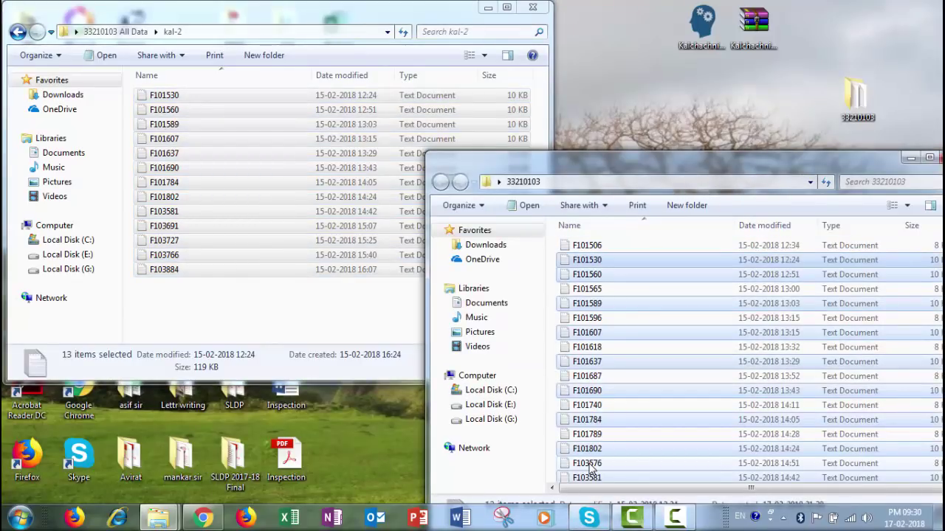
- Copy all kal-3 files into 33210103 using Organize > Paste
click(17, 31)
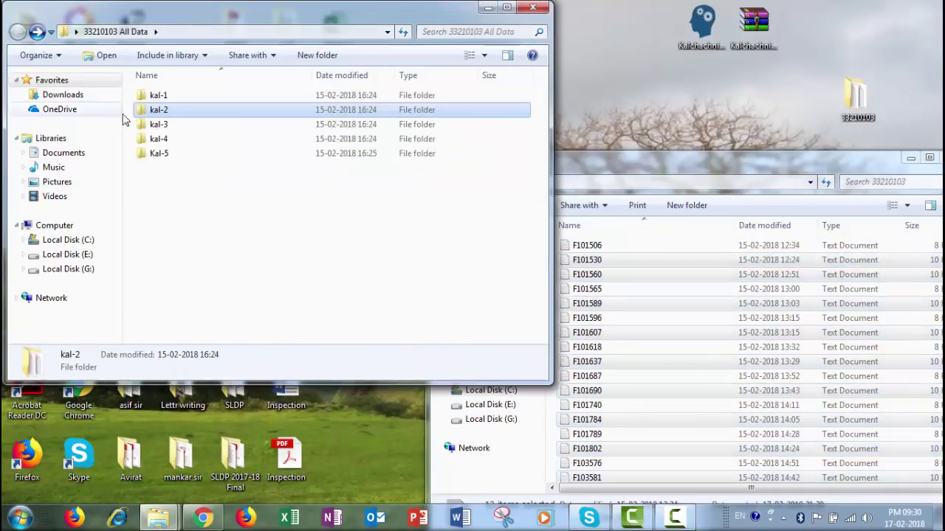
double_click(167, 124)
click(169, 98)
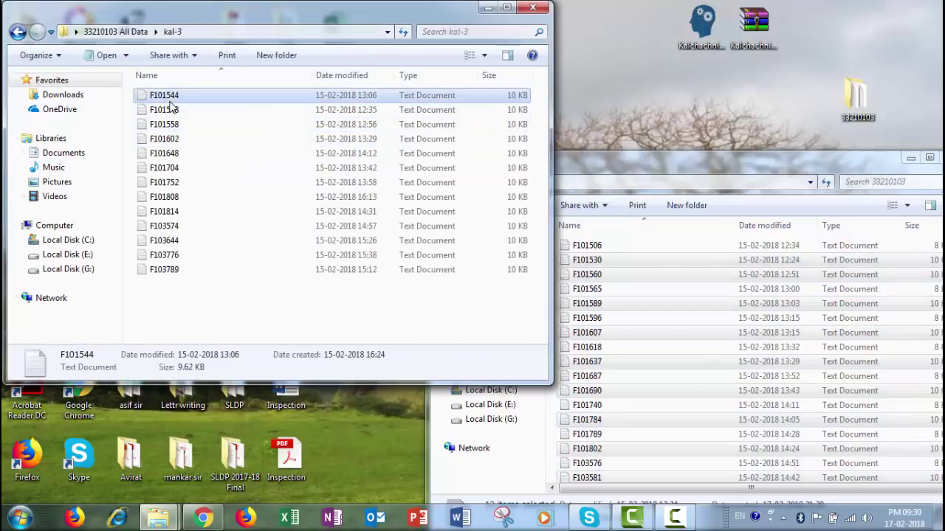
key(ctrl+a)
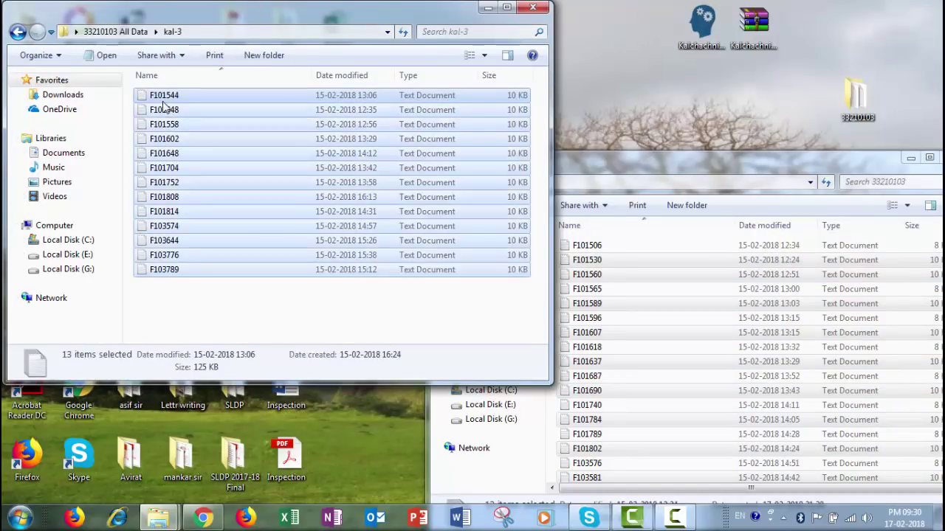
click(749, 164)
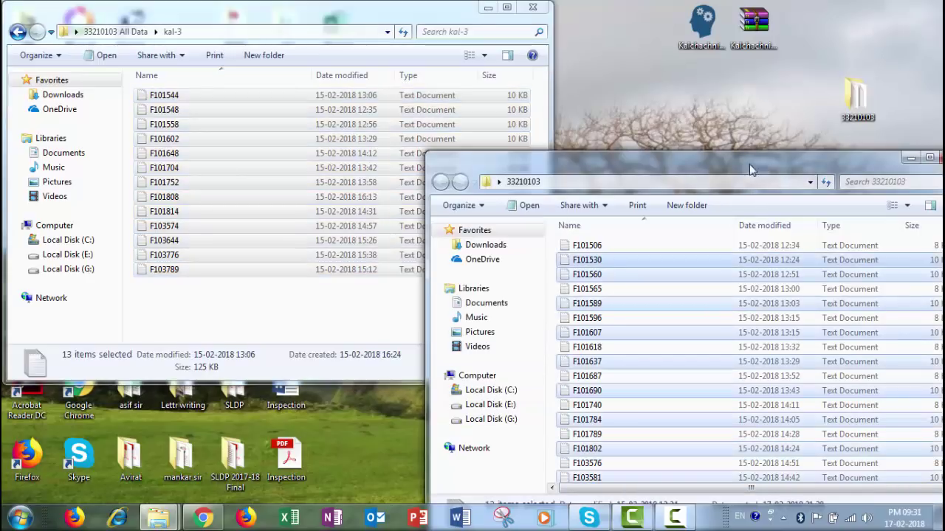
click(483, 211)
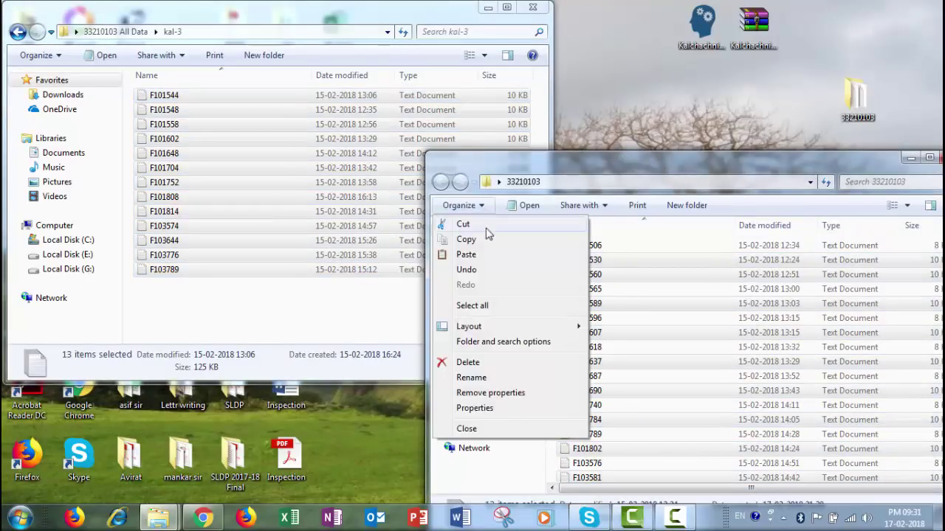
click(486, 264)
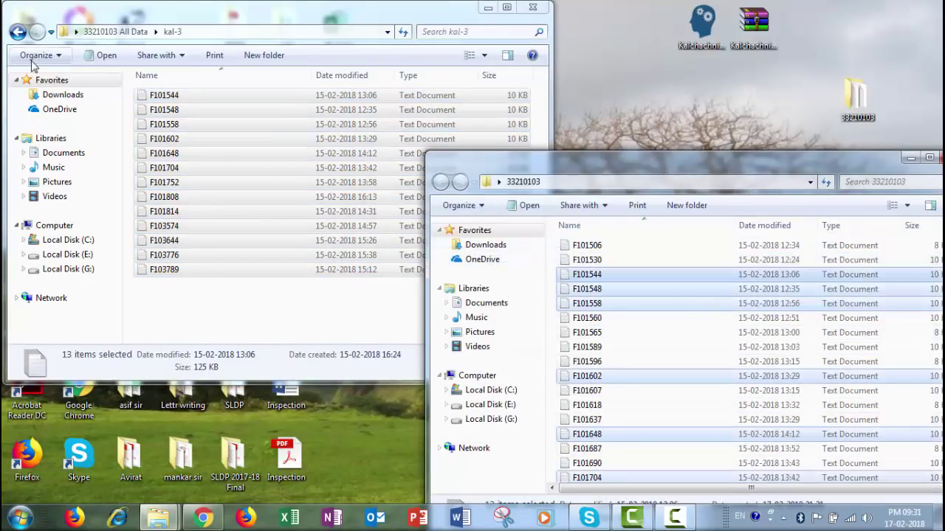
- Copy the six kal-4 files, starting with F101796, into 33210103
click(16, 33)
double_click(180, 139)
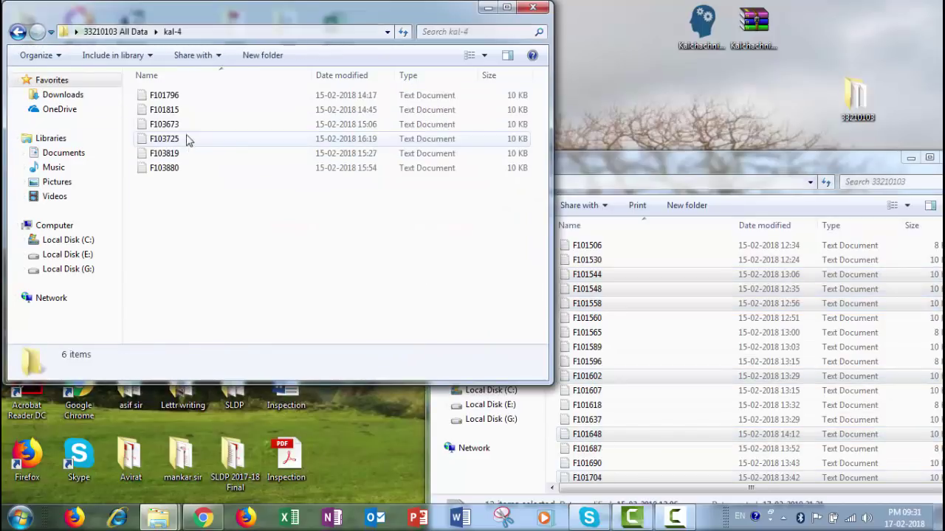
click(171, 102)
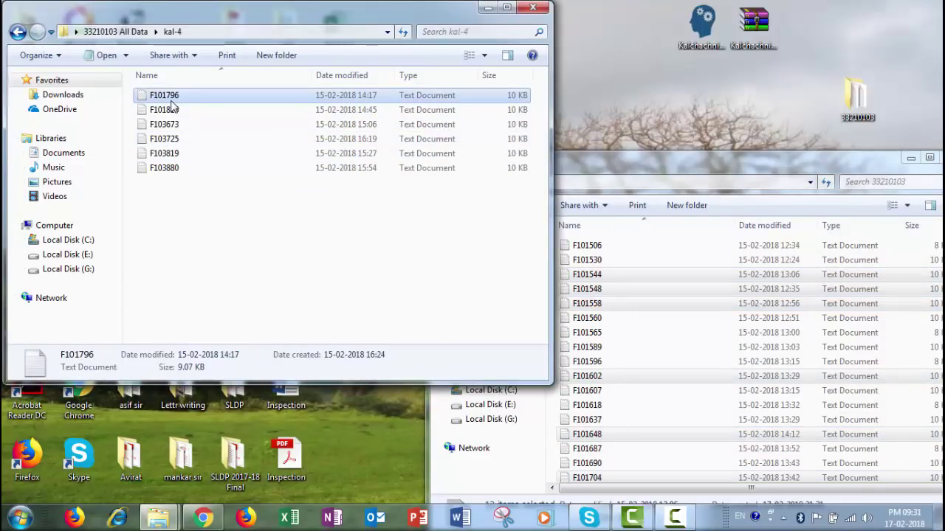
key(ctrl+a)
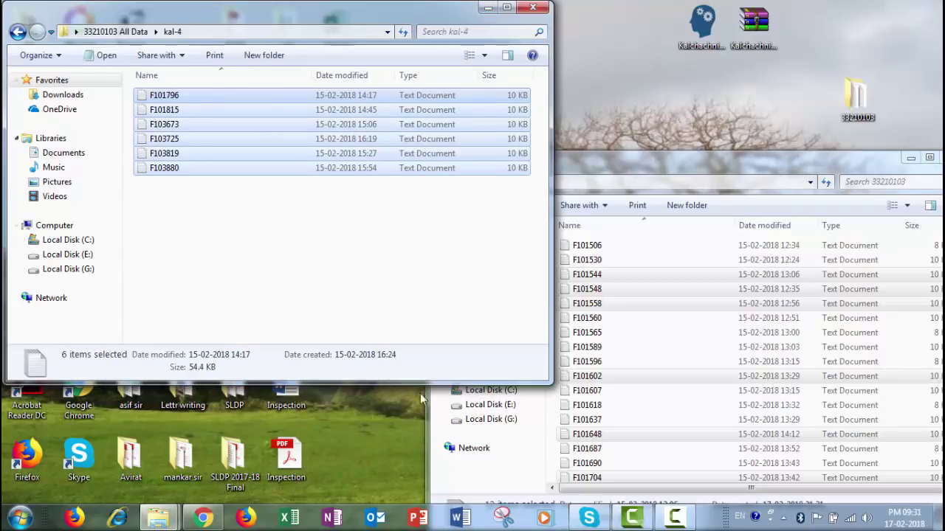
click(611, 175)
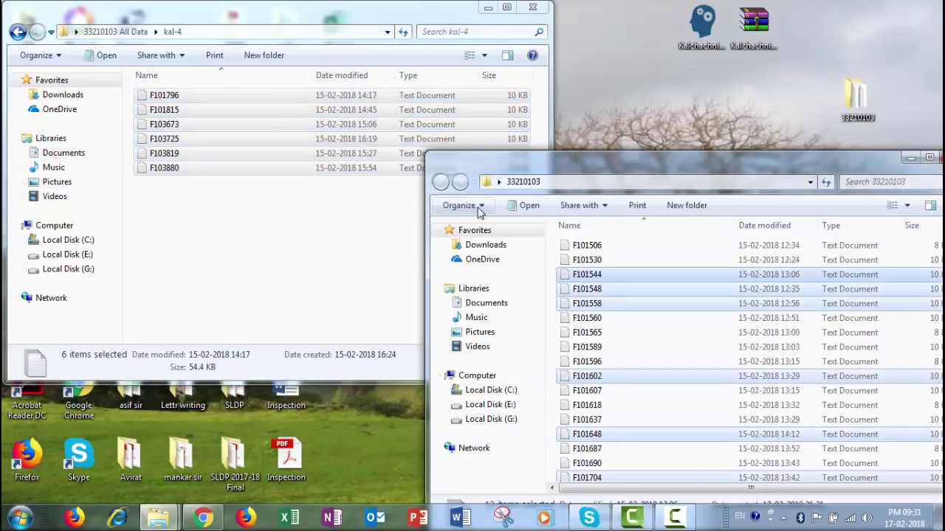
click(476, 207)
click(485, 258)
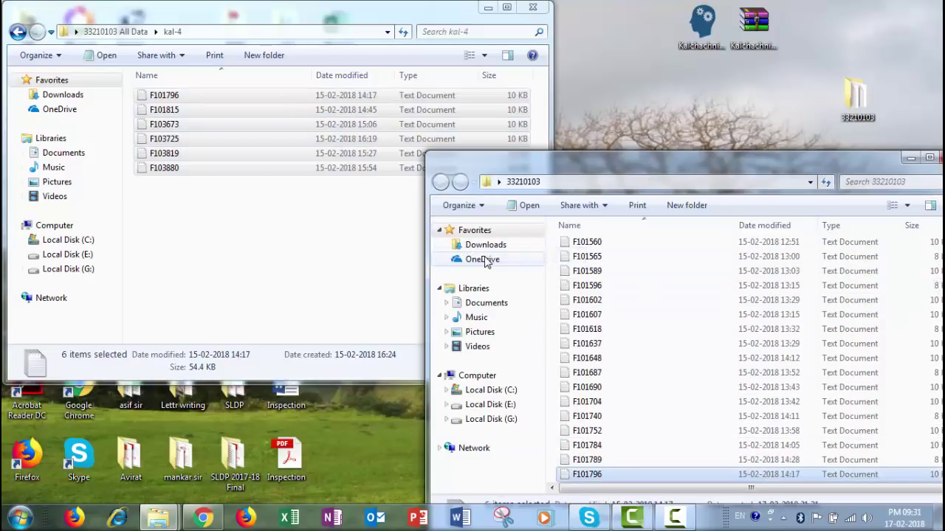
- Select and copy all eleven Kal-5 files, then close the 33210103 All Data window
click(233, 225)
click(17, 31)
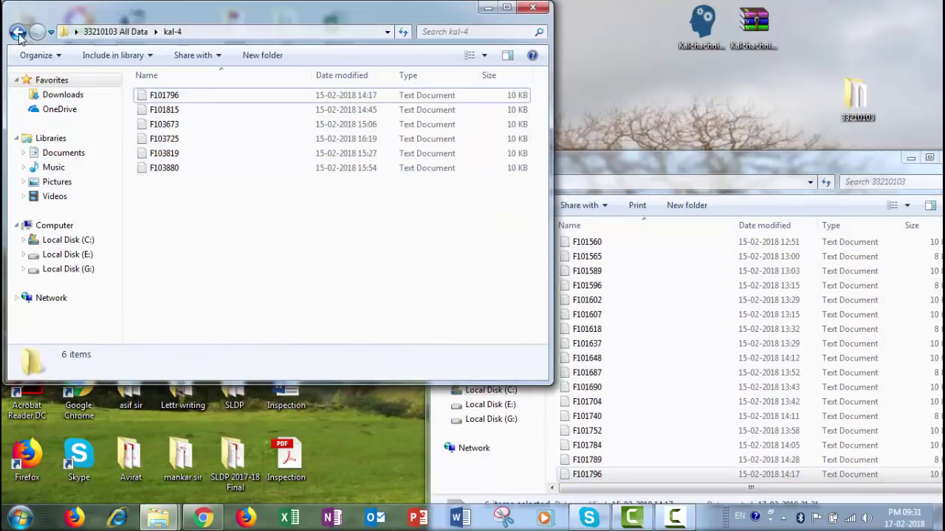
double_click(159, 154)
click(156, 110)
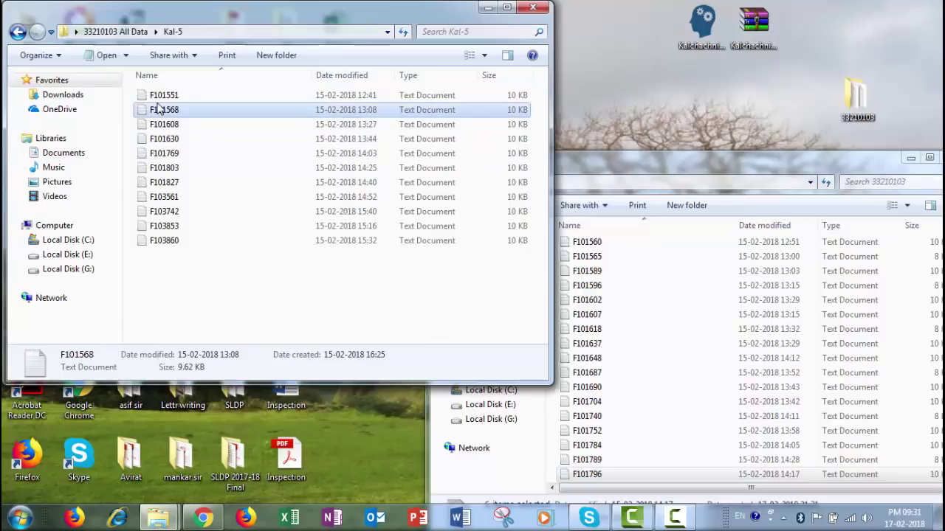
click(158, 99)
key(ctrl+a)
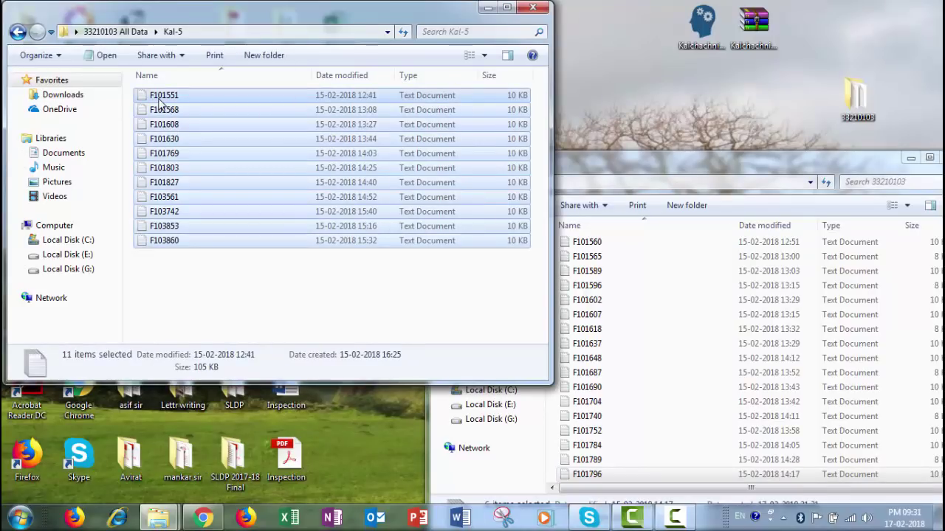
click(18, 32)
click(487, 8)
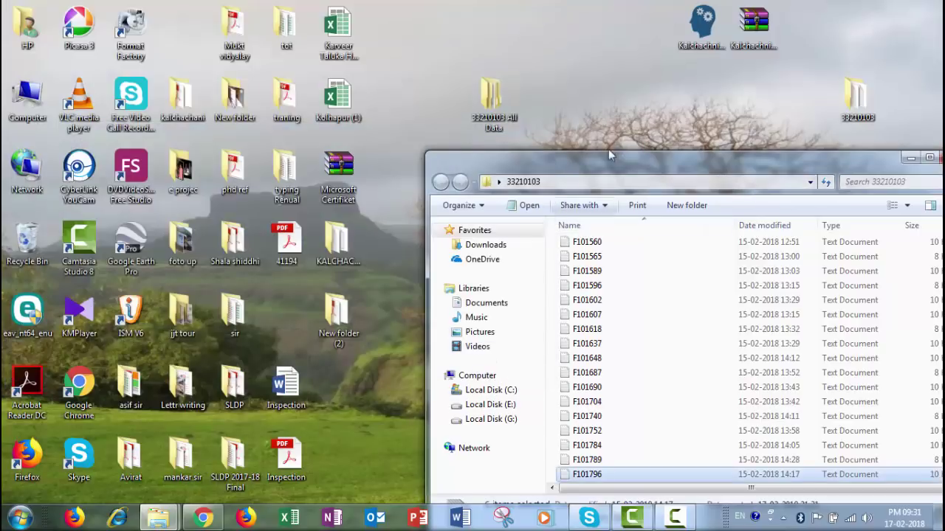
- Paste the eleven Kal-5 files into 33210103, check the file list, and close the window
click(487, 207)
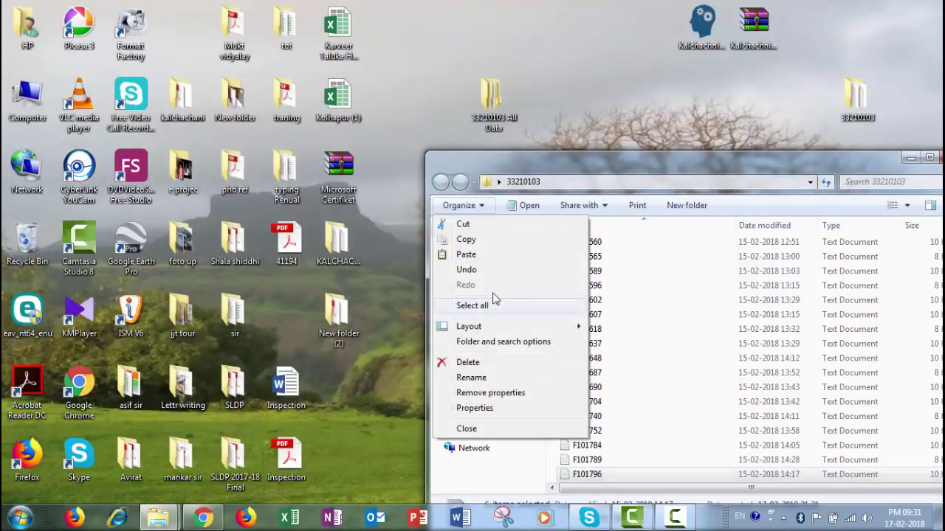
click(487, 262)
drag(643, 168, 550, 90)
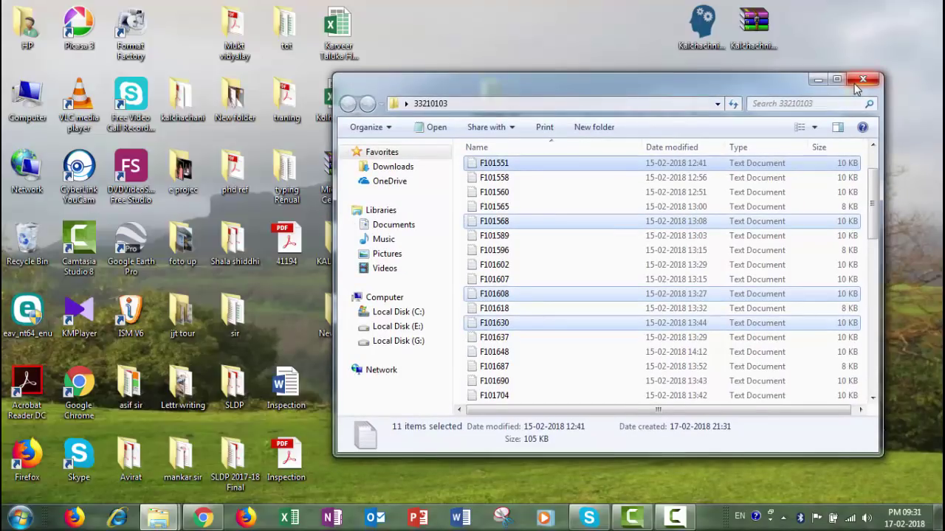
scroll(782, 177, down, 12)
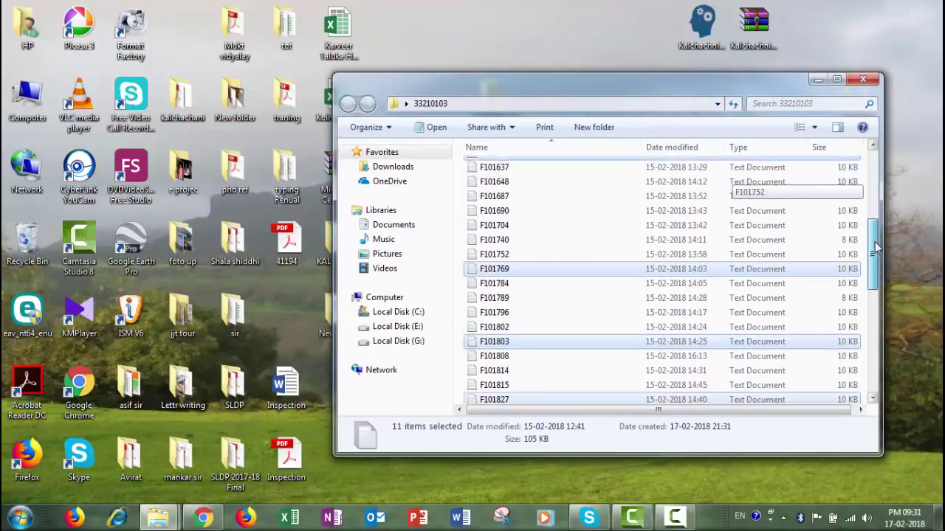
click(610, 306)
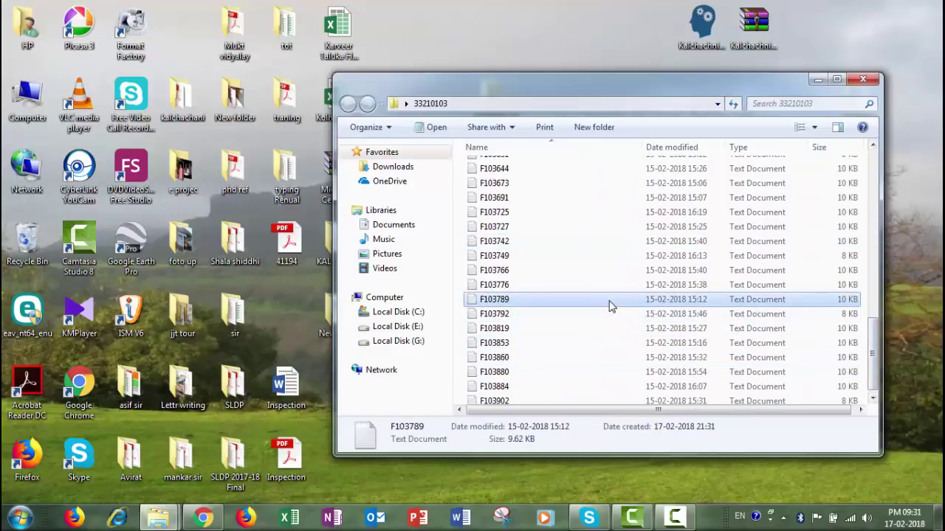
drag(873, 345, 884, 354)
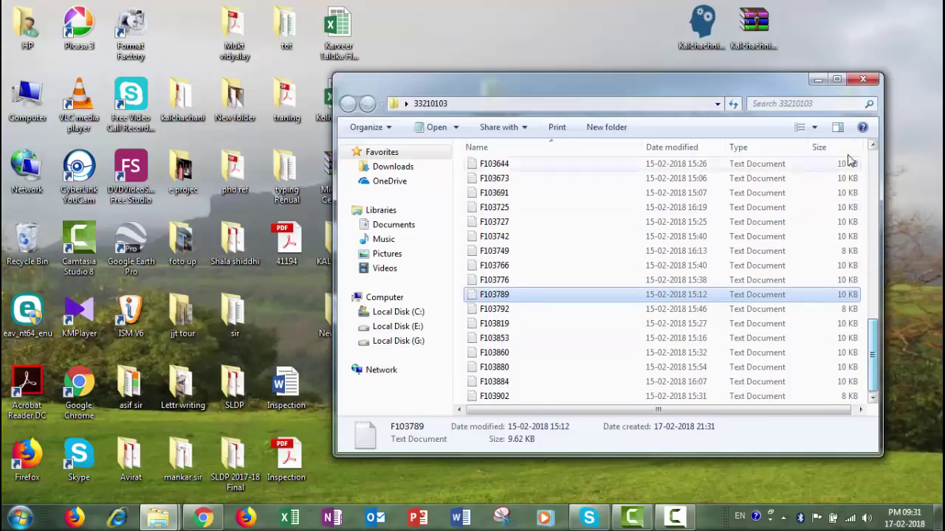
click(862, 80)
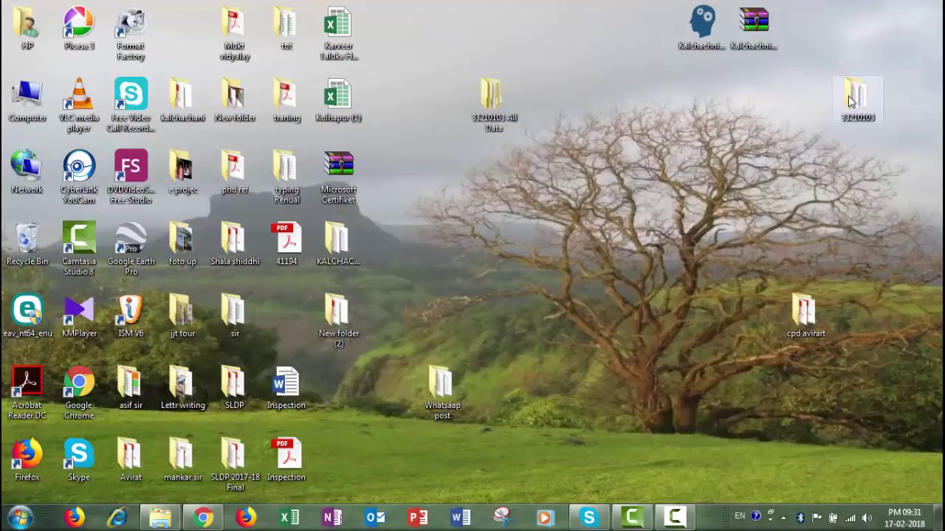
- Compress the 33210103 folder to 33210103.rar and open the archive to check its contents
right_click(848, 101)
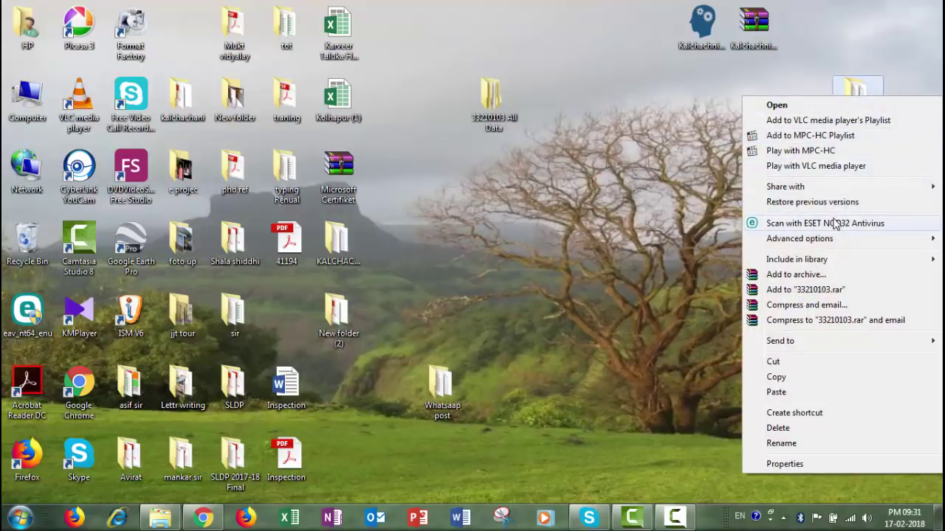
click(833, 291)
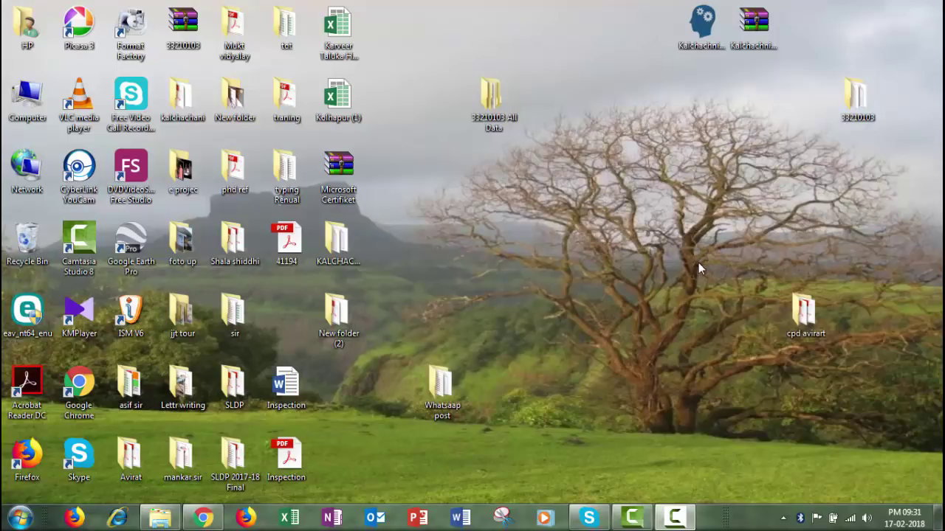
drag(185, 28, 693, 161)
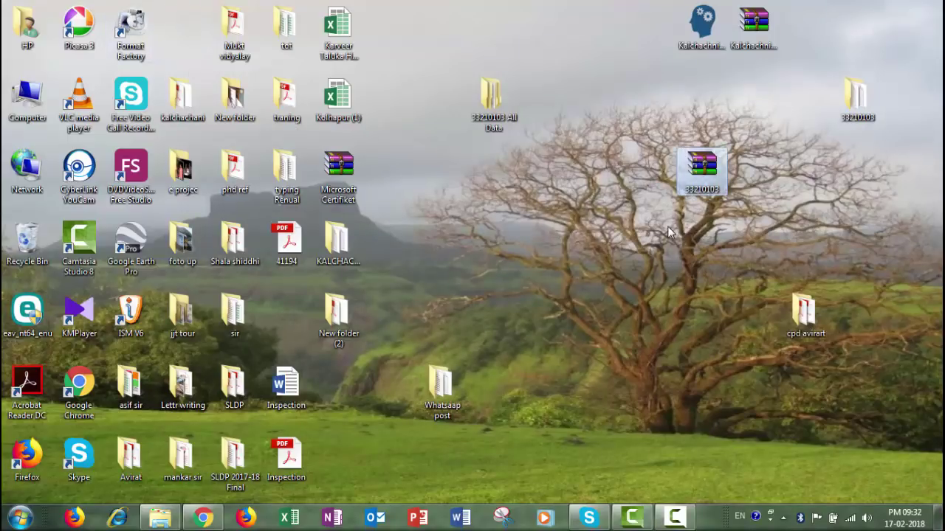
click(635, 198)
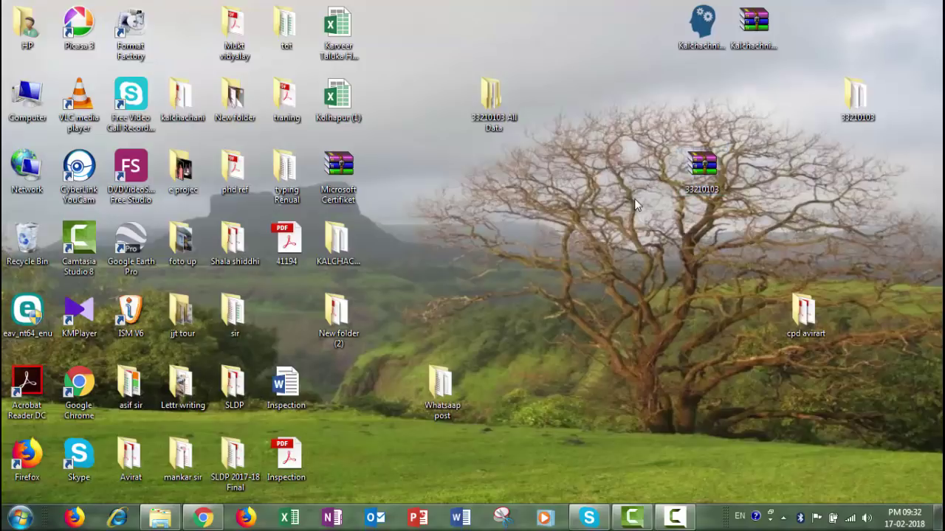
double_click(701, 166)
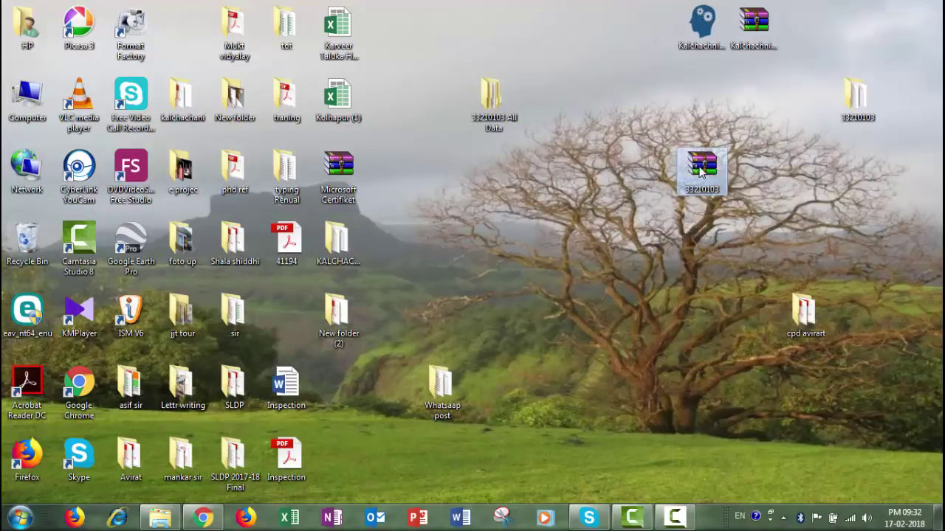
click(924, 7)
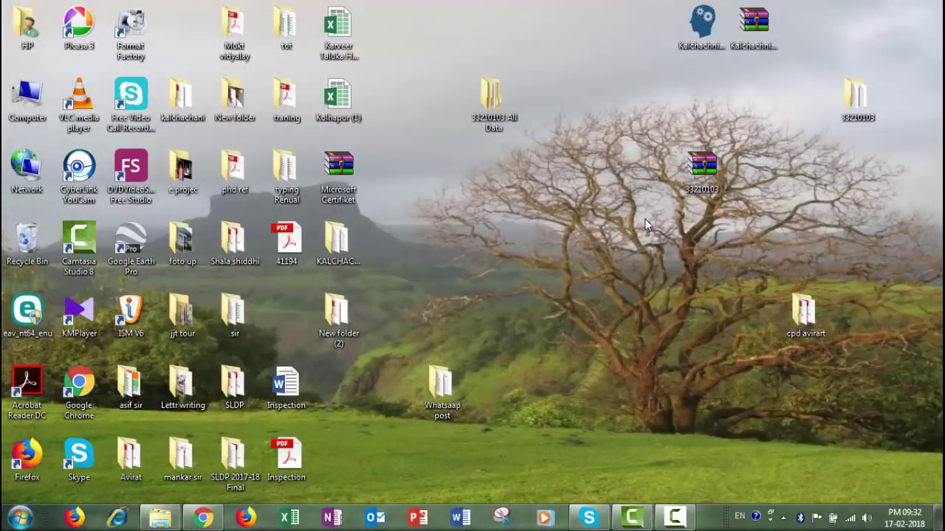
- Refresh the desktop and return to the TSTS blog in Chrome
right_click(519, 116)
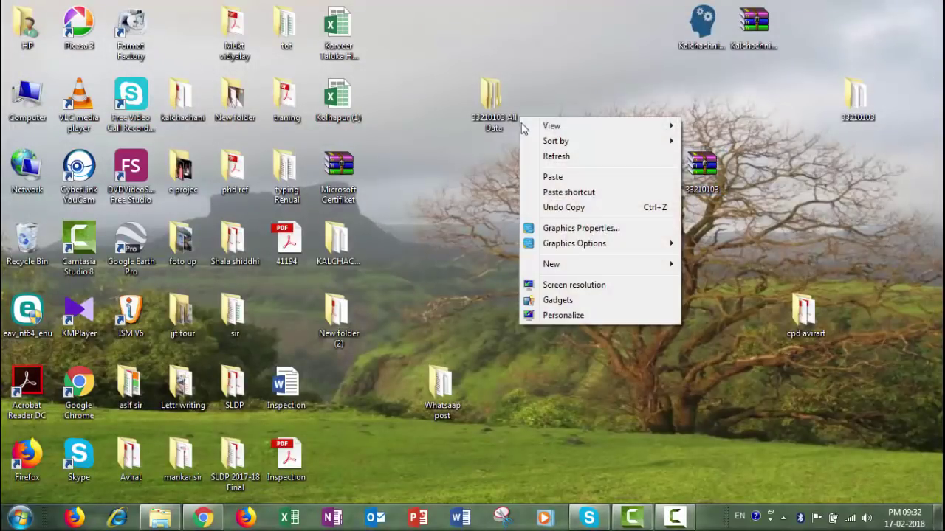
click(568, 158)
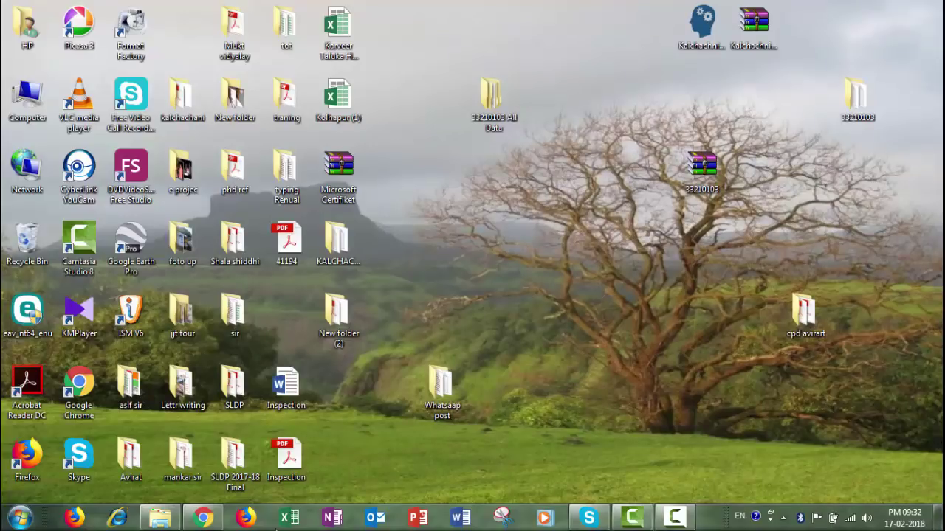
key(alt+Tab)
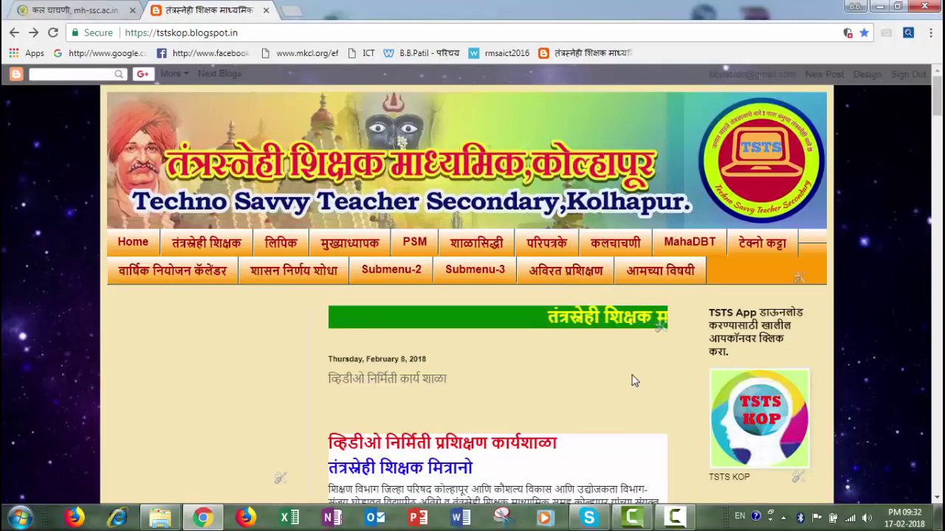
- Follow the blog's कलचाचणी menu to the कलचाचणी वेबसाईट link
click(622, 251)
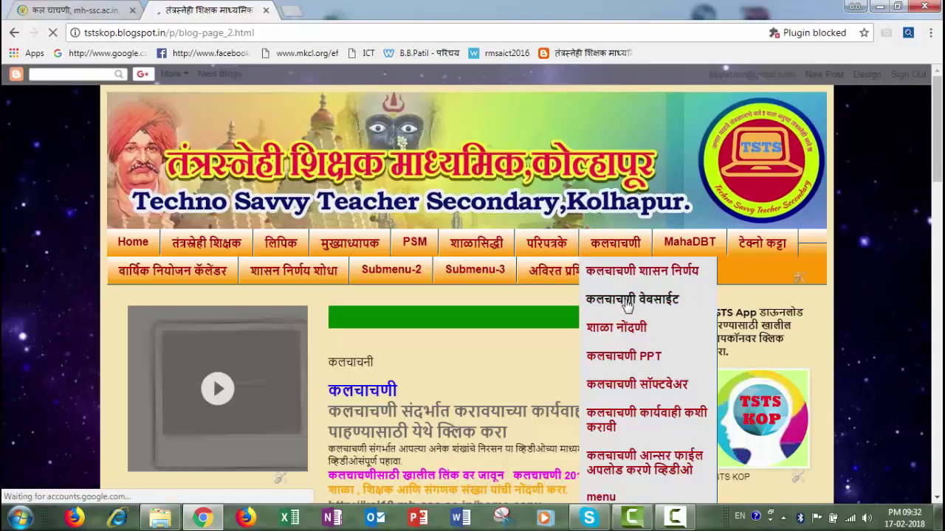
click(626, 300)
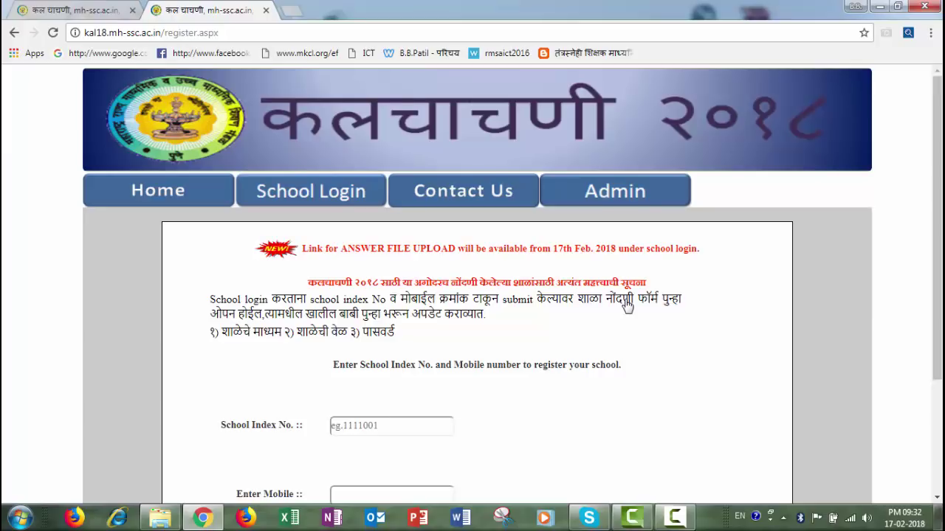
- Log in with the saved school index number and registered mobile number from autofill
scroll(420, 244, down, 1)
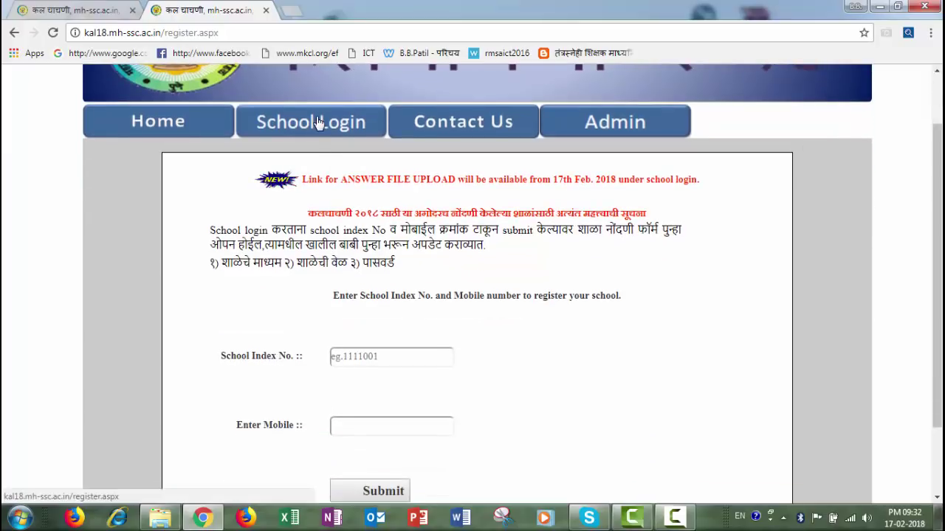
scroll(317, 194, up, 1)
click(372, 431)
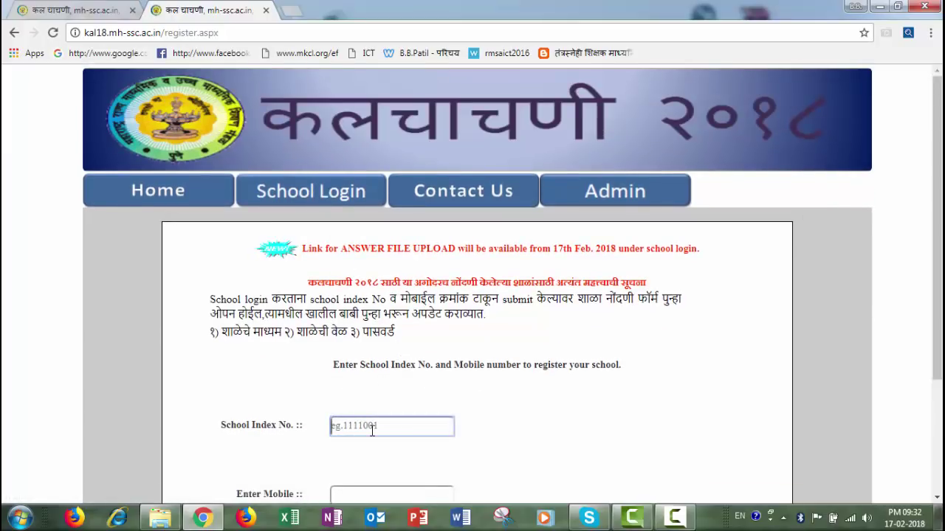
text(2)
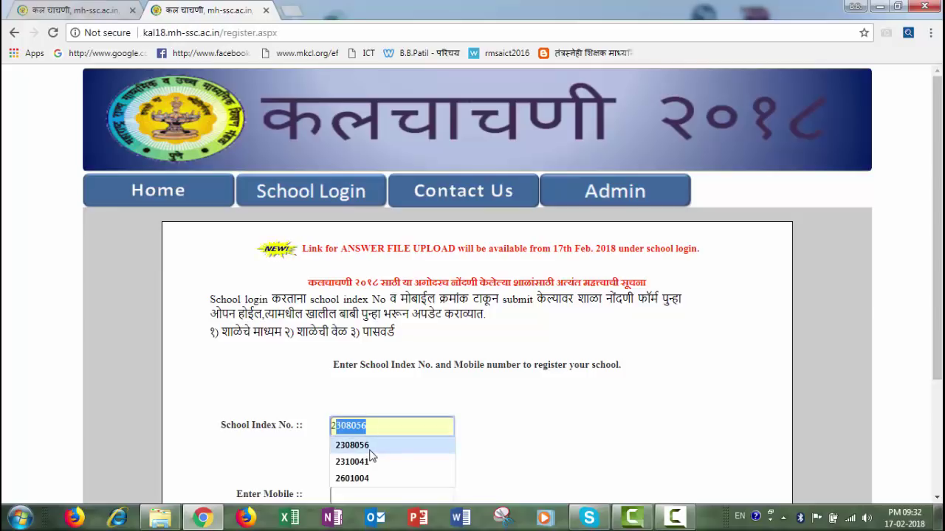
click(371, 452)
scroll(453, 406, down, 3)
click(408, 333)
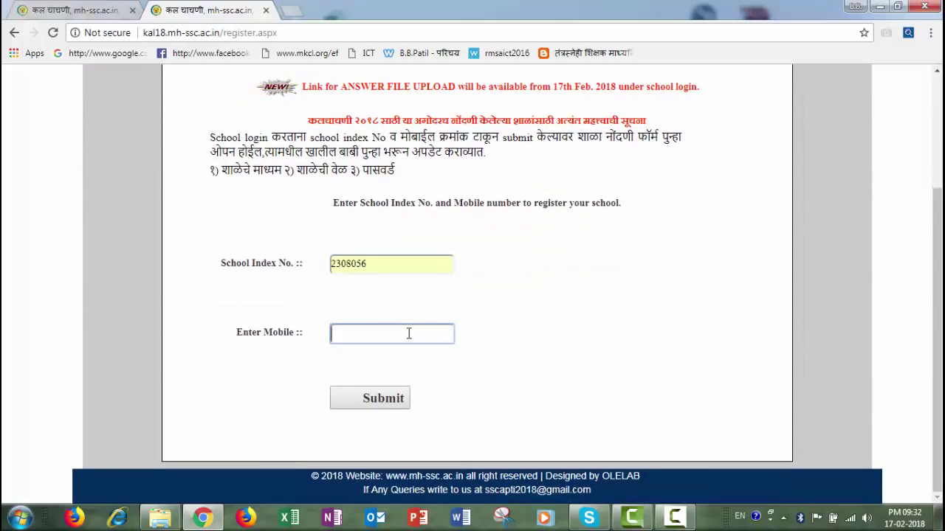
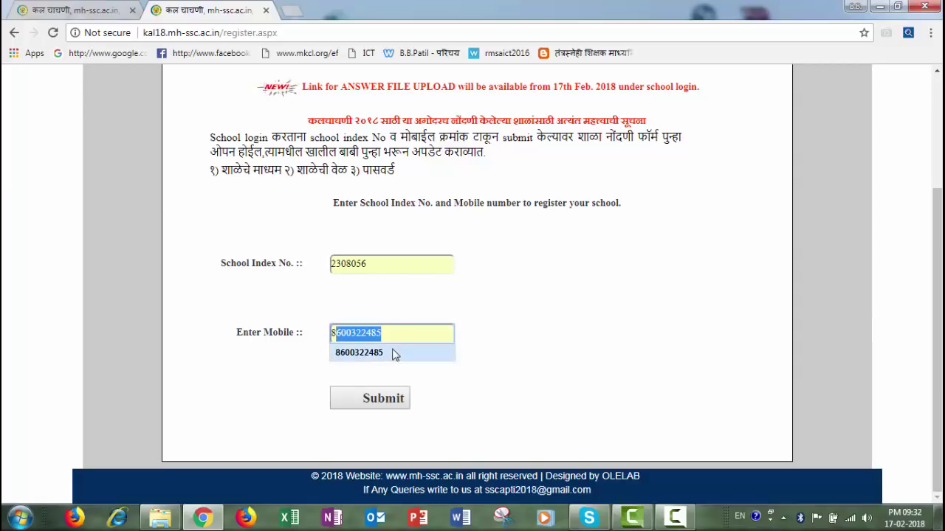
click(369, 352)
click(383, 398)
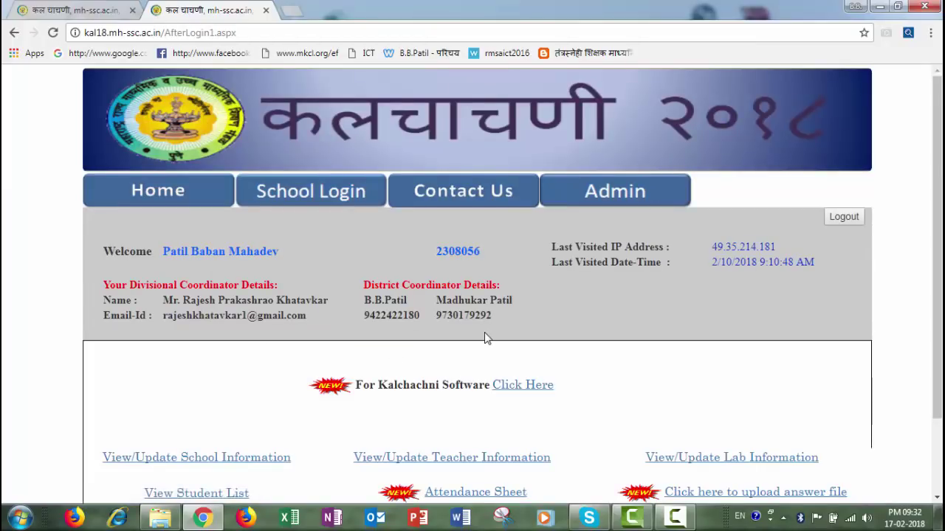
- Open 'Click here to upload answer file' from the school dashboard
scroll(484, 334, down, 1)
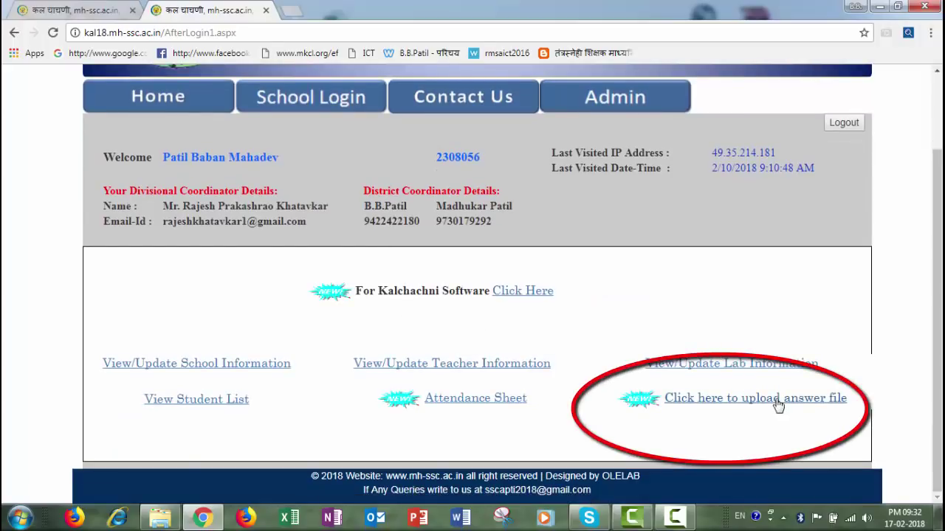
click(730, 402)
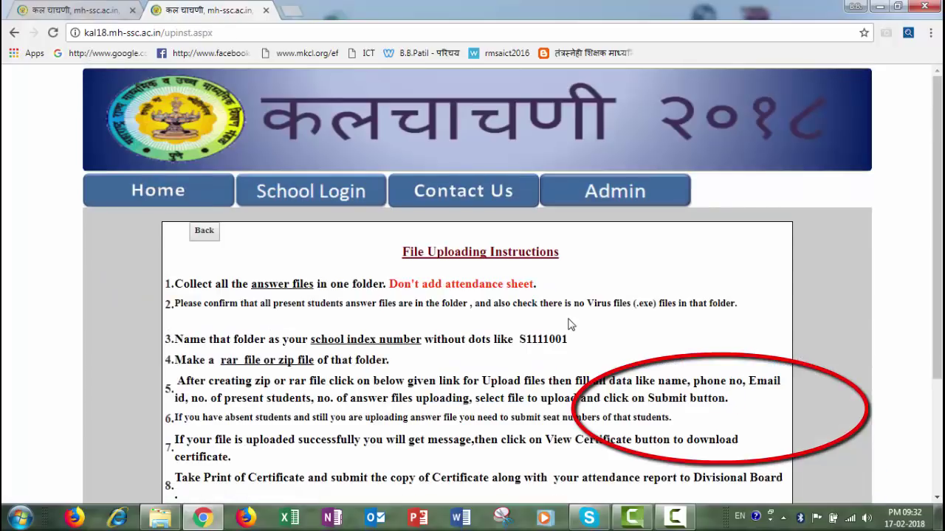
- Open 'Click Here to upload Answer Files' and submit the school index number to reach the form
scroll(569, 325, down, 1)
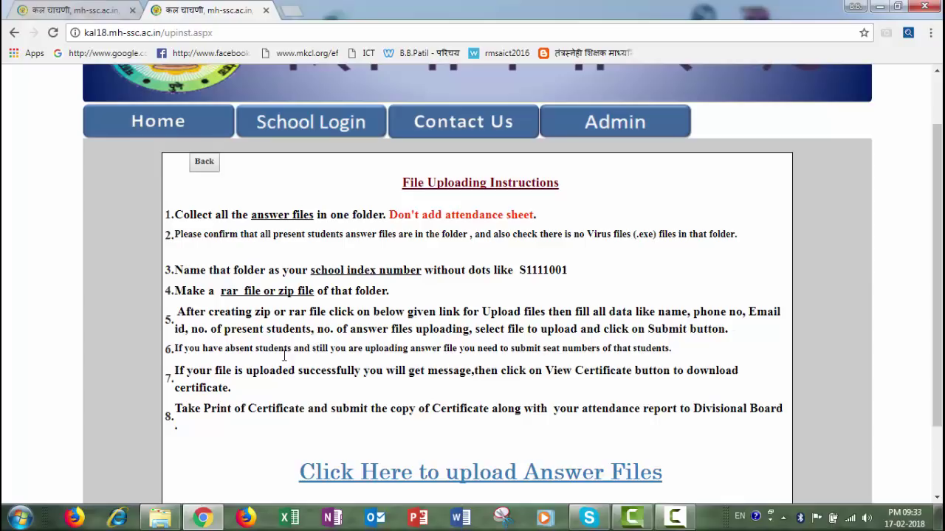
scroll(386, 357, down, 2)
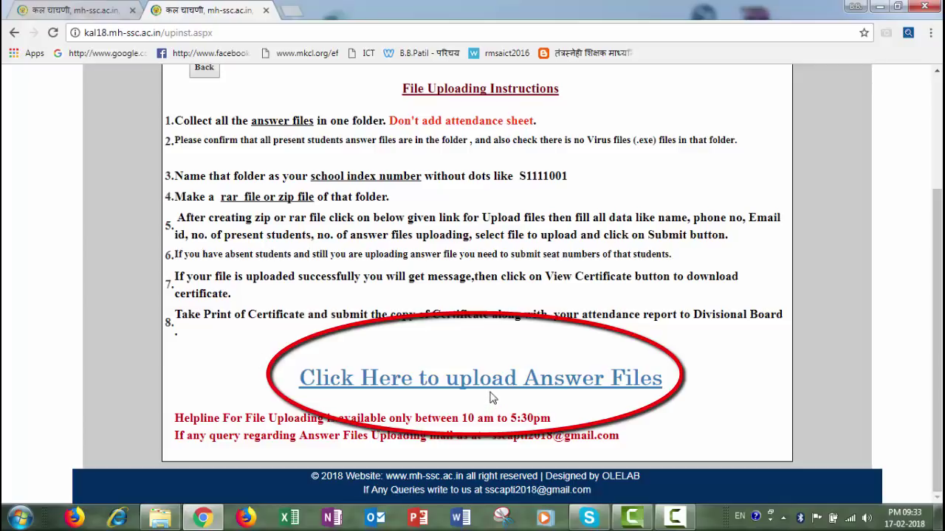
click(492, 386)
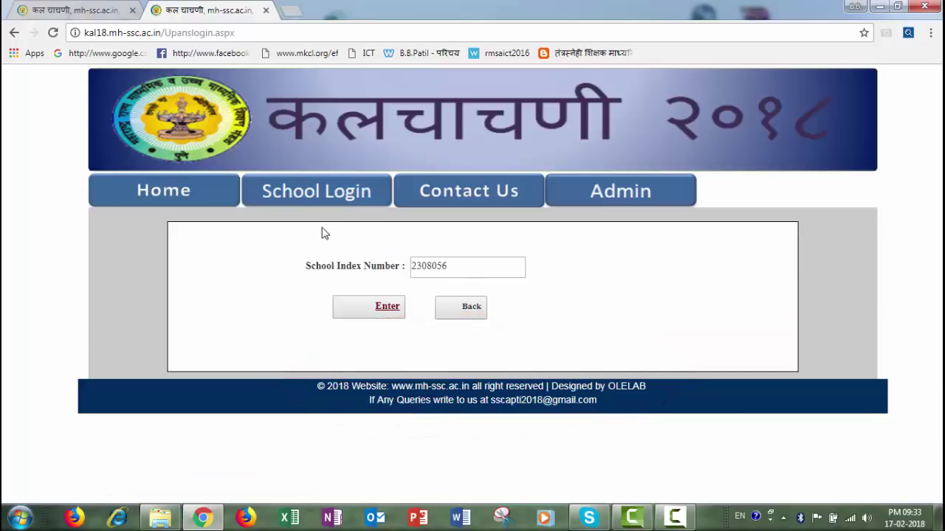
click(391, 315)
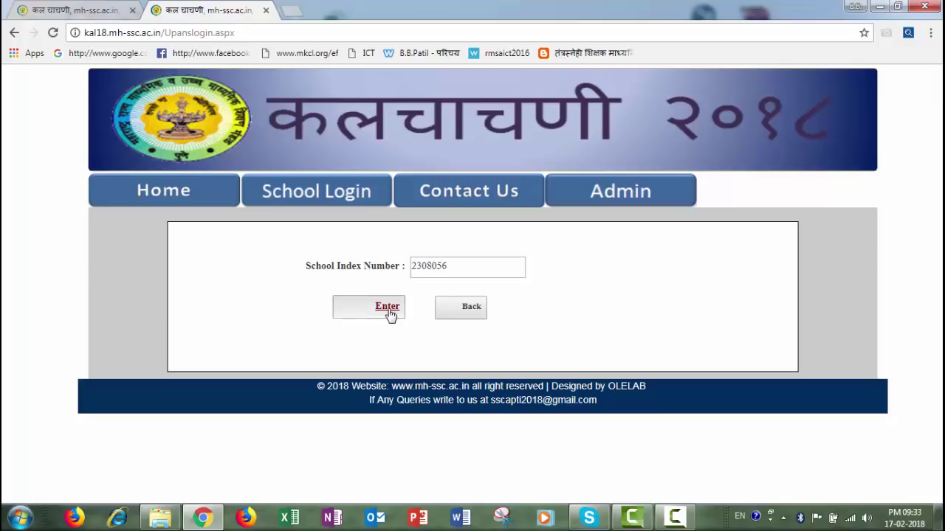
scroll(391, 316, down, 1)
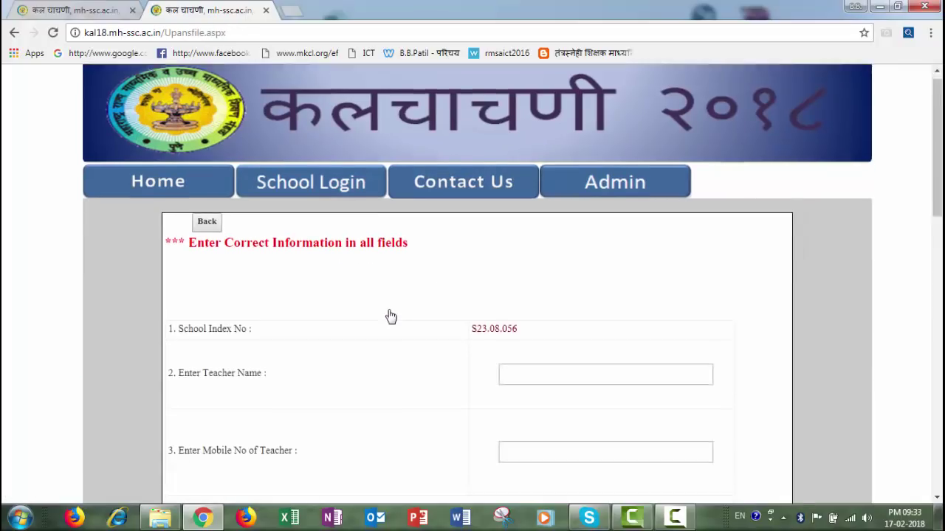
- Fill in the teacher's name, mobile number and e-mail address from autofill
click(537, 316)
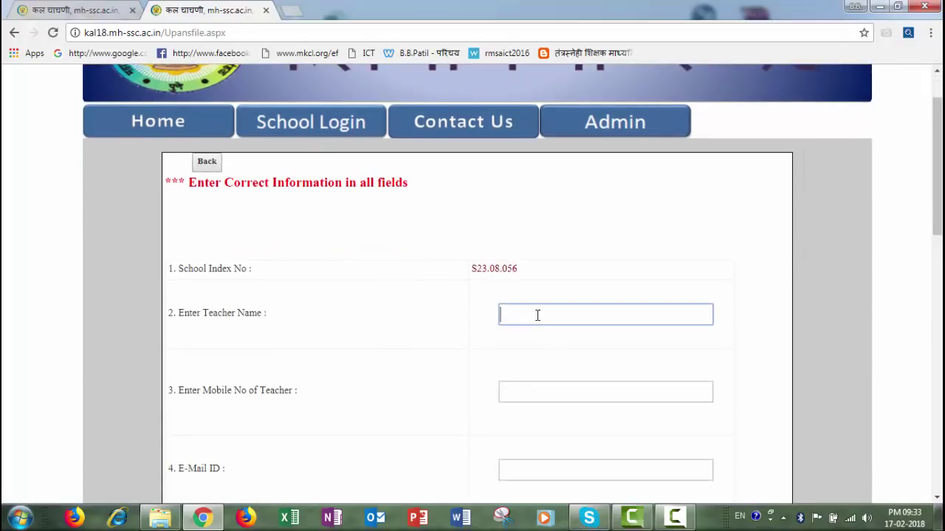
text(B.B.Patil)
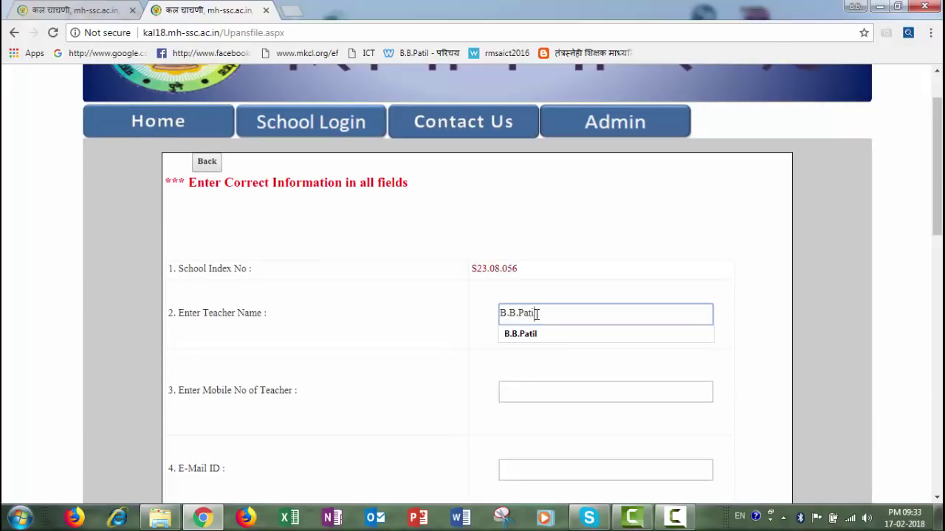
key(Tab)
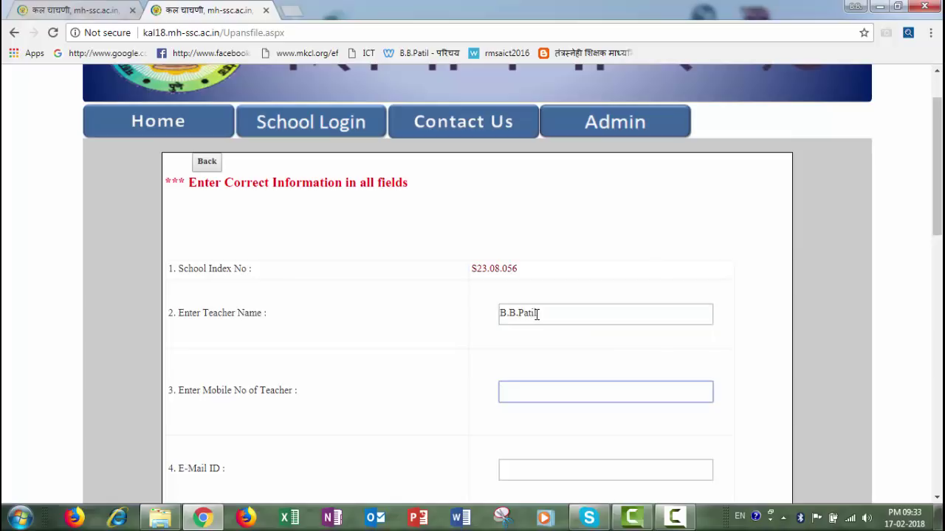
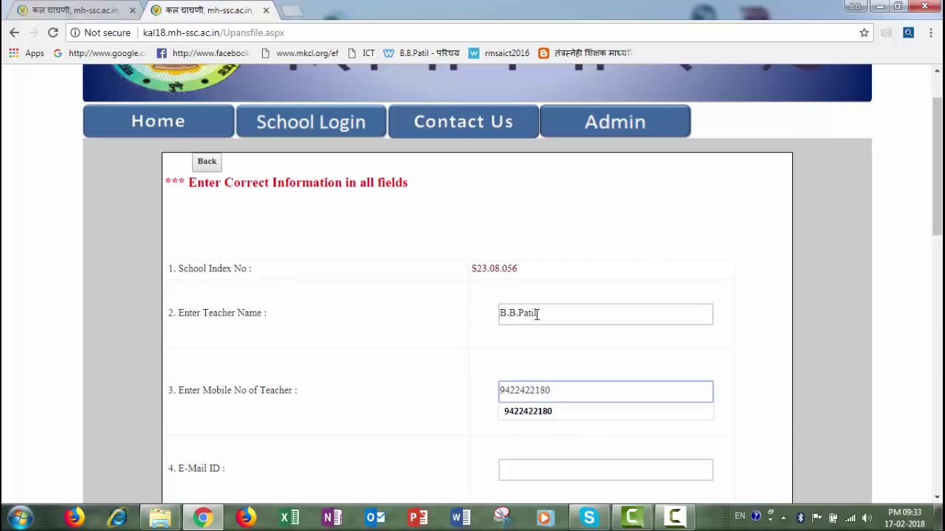
key(Tab)
scroll(536, 312, down, 1)
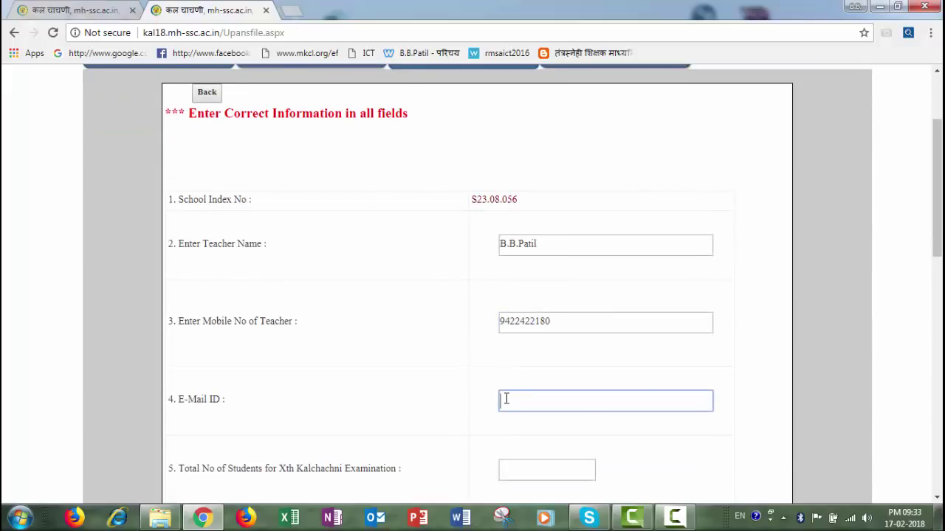
click(506, 398)
text(bb)
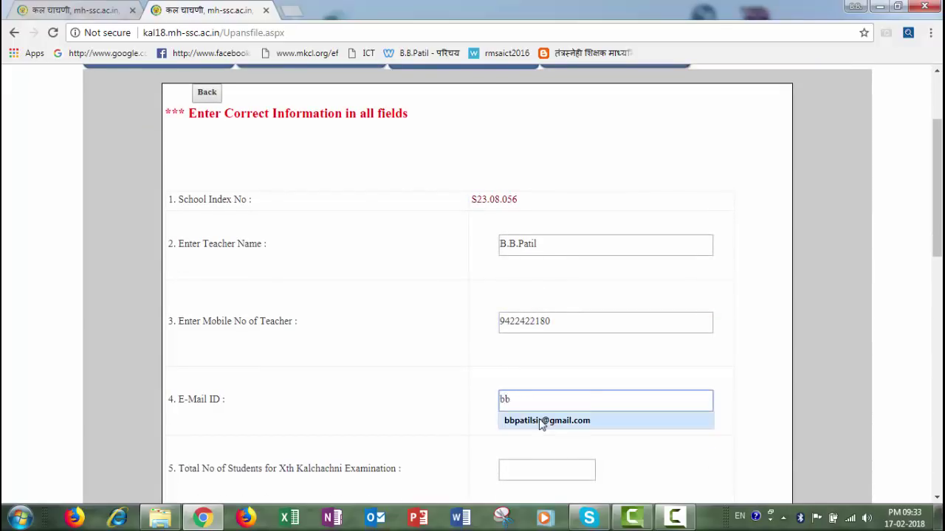
click(543, 421)
- Enter 65 for total students, students present and answer files
scroll(508, 360, down, 1)
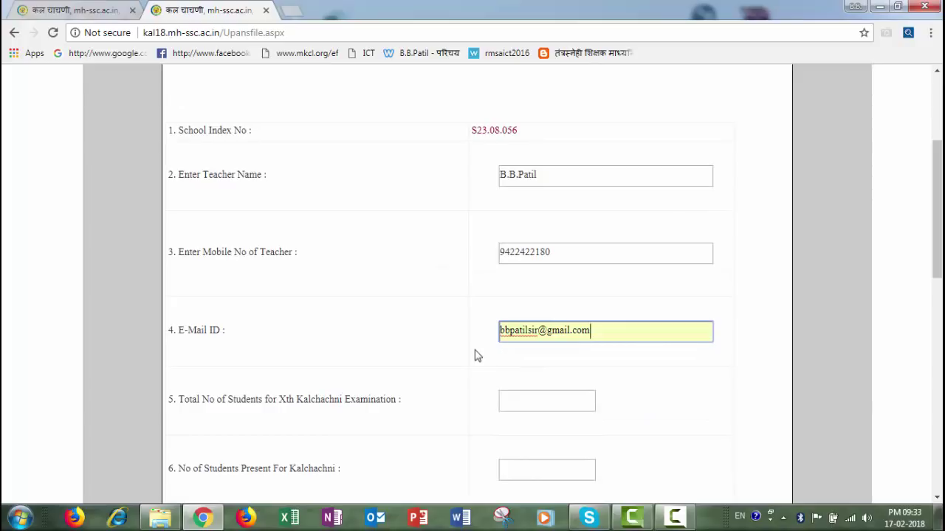
click(538, 406)
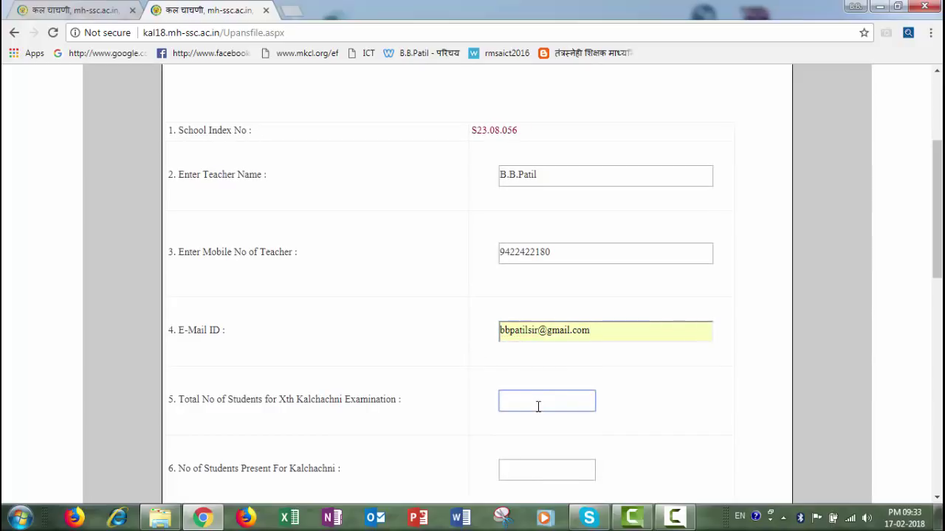
text(65)
click(532, 467)
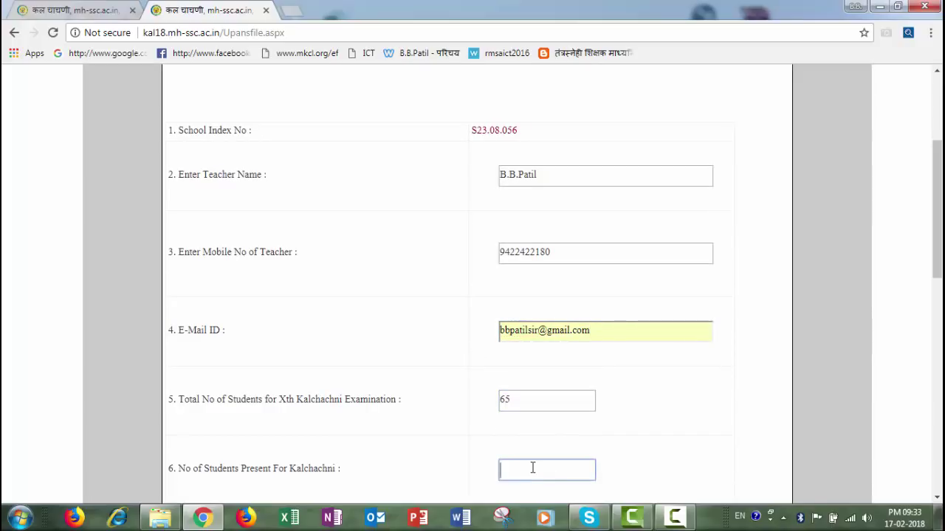
text(65)
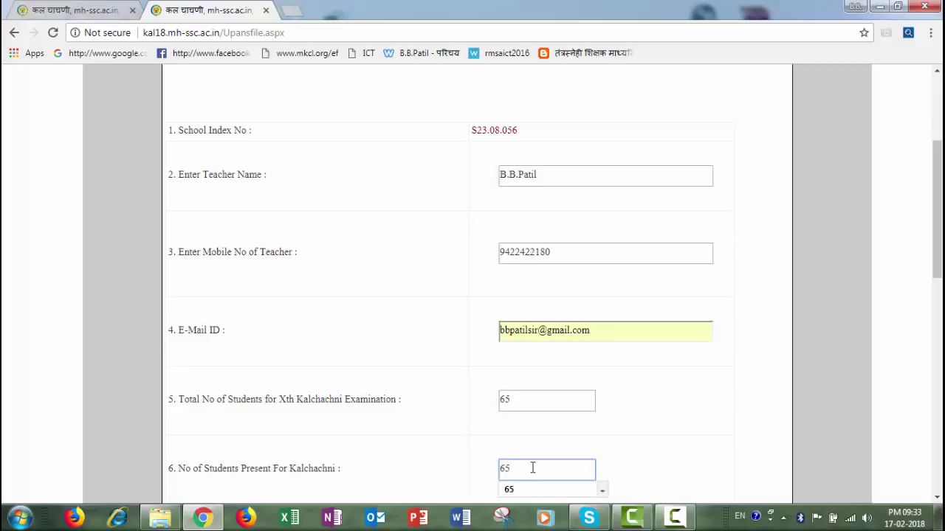
key(Tab)
scroll(535, 443, down, 1)
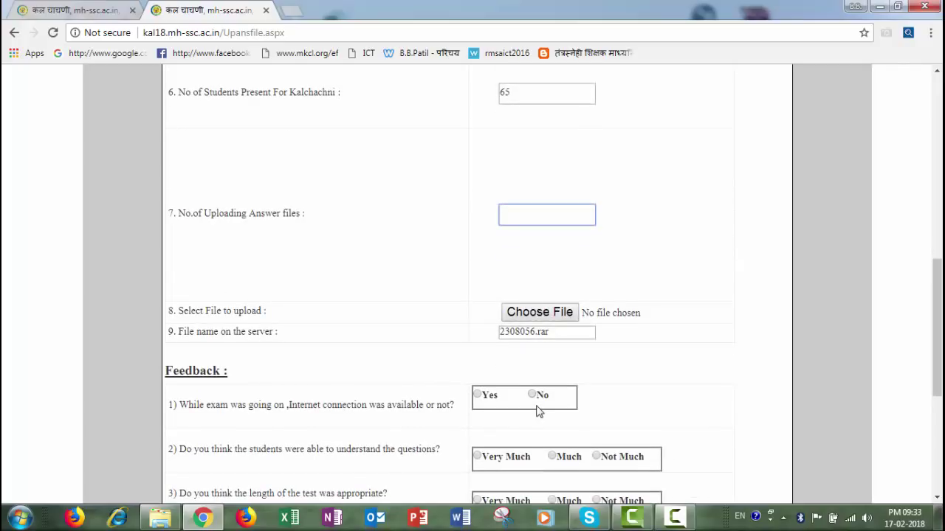
text(65)
click(512, 236)
click(491, 185)
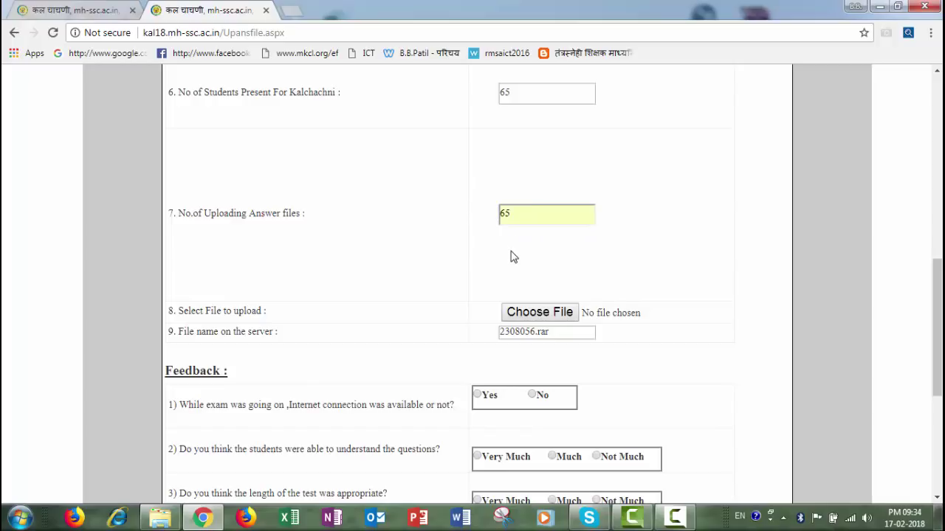
- Correct the students-present and answer-file counts to 62 each
scroll(514, 256, up, 1)
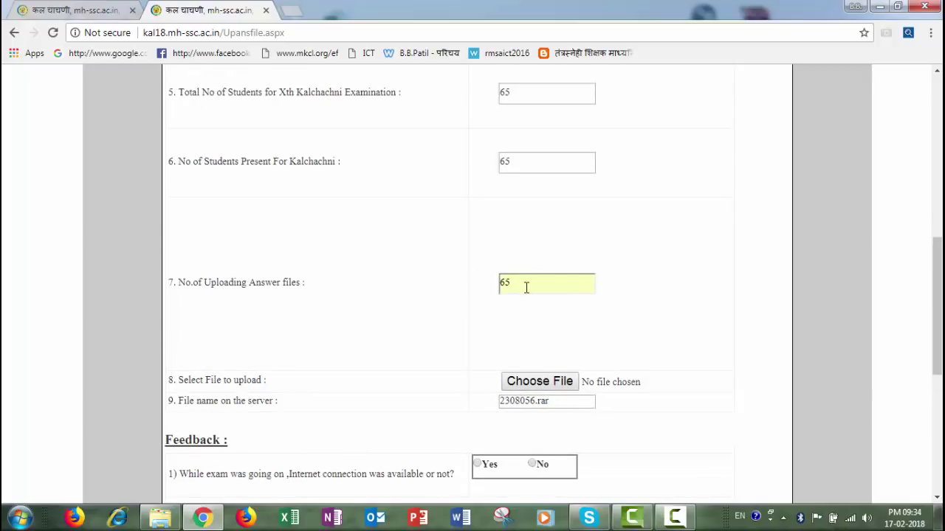
scroll(527, 287, up, 1)
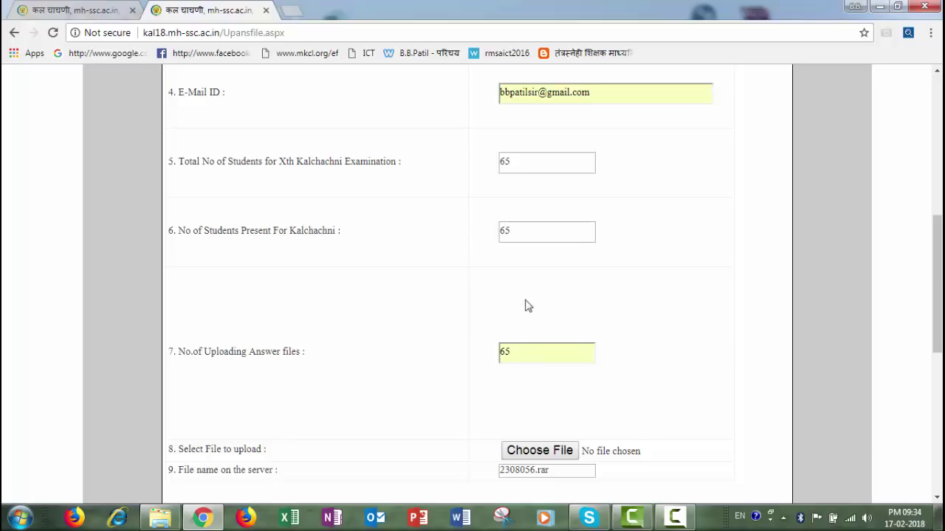
drag(515, 229, 500, 229)
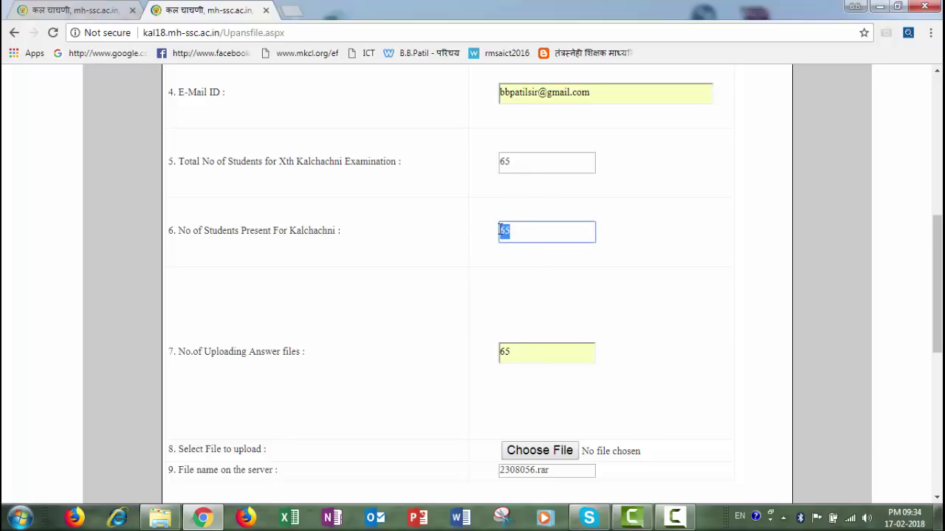
text(6)
text(6)
text(2)
key(Tab)
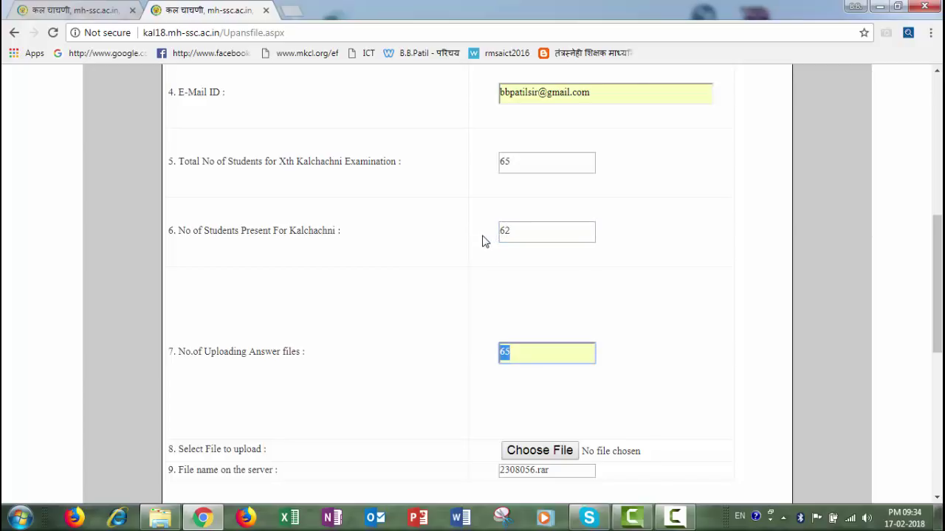
scroll(481, 241, down, 1)
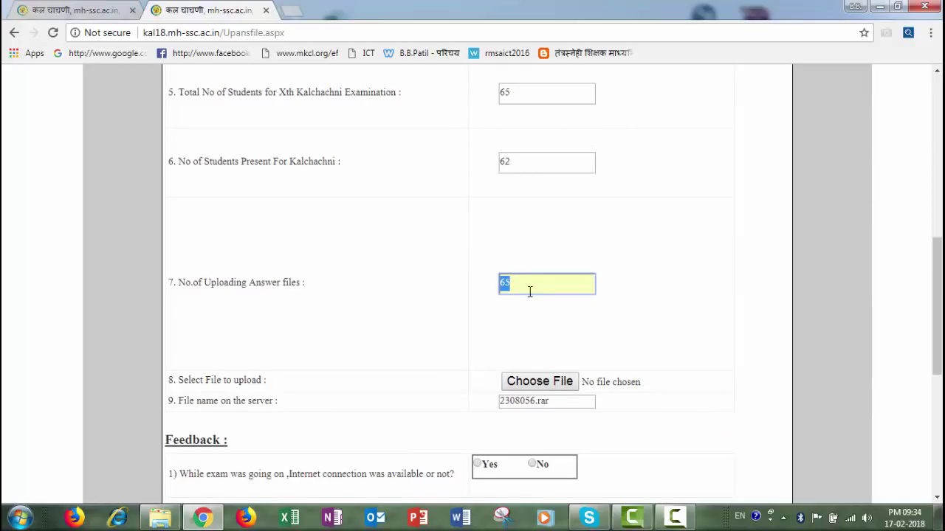
text(6)
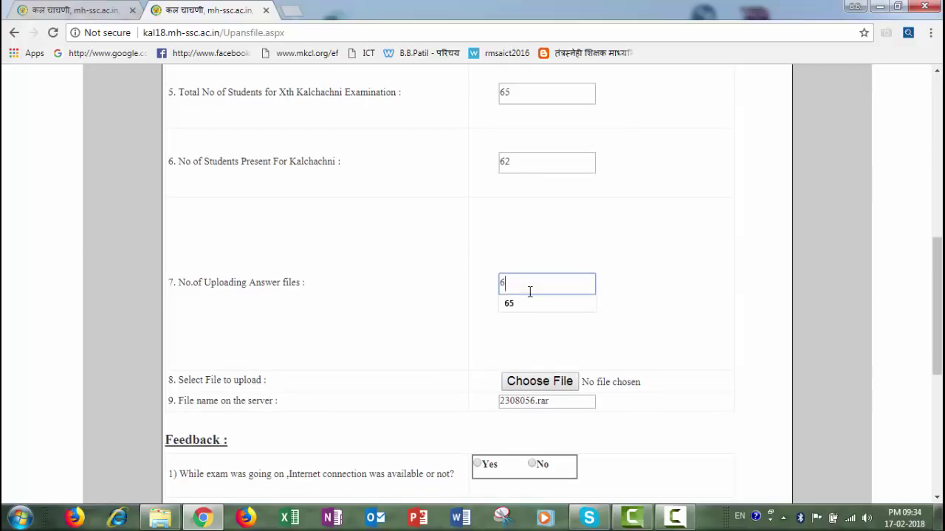
text(2)
scroll(529, 291, down, 2)
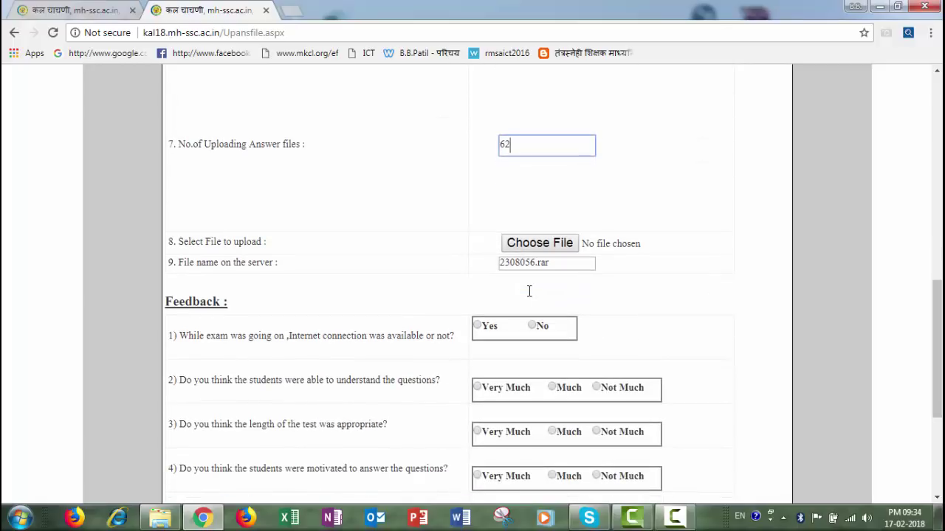
scroll(445, 271, up, 3)
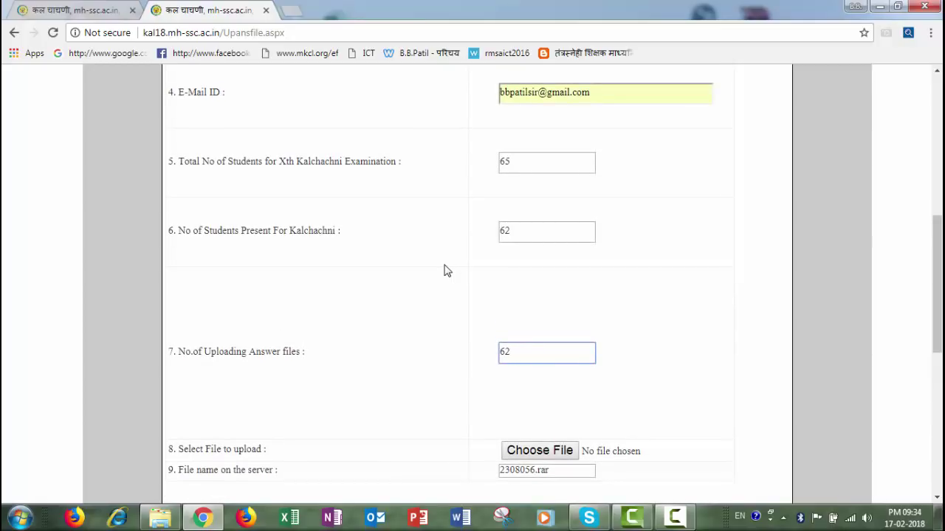
scroll(485, 306, down, 1)
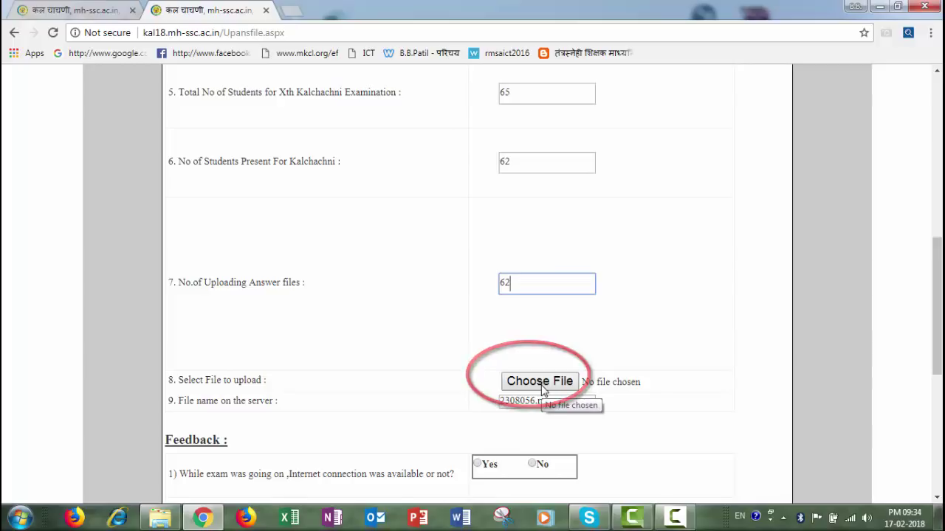
- Attach 33210103.rar from C:\Users\HP\Desktop as the file to upload
click(558, 383)
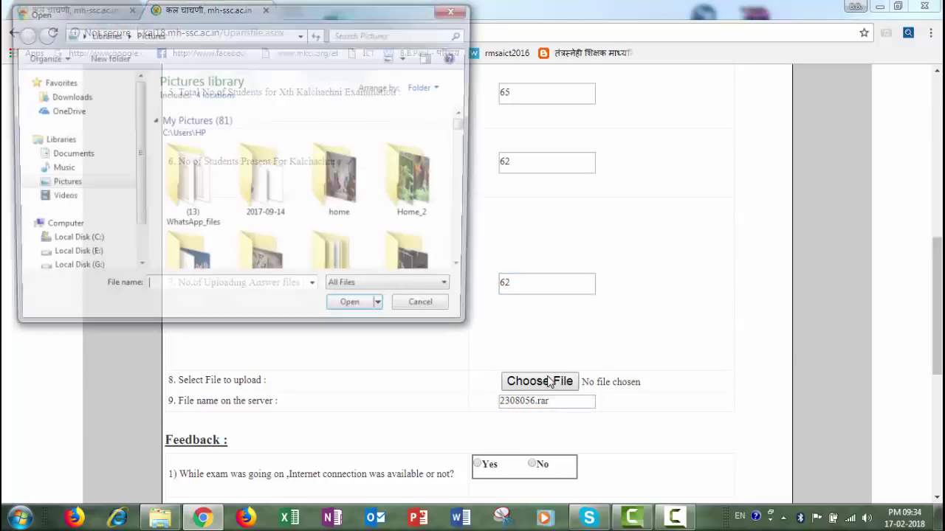
click(63, 243)
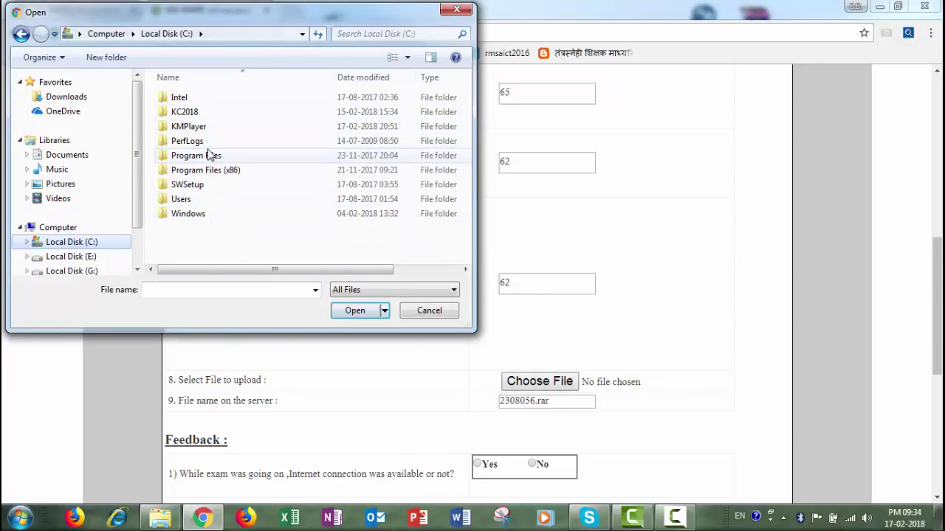
double_click(192, 199)
double_click(177, 98)
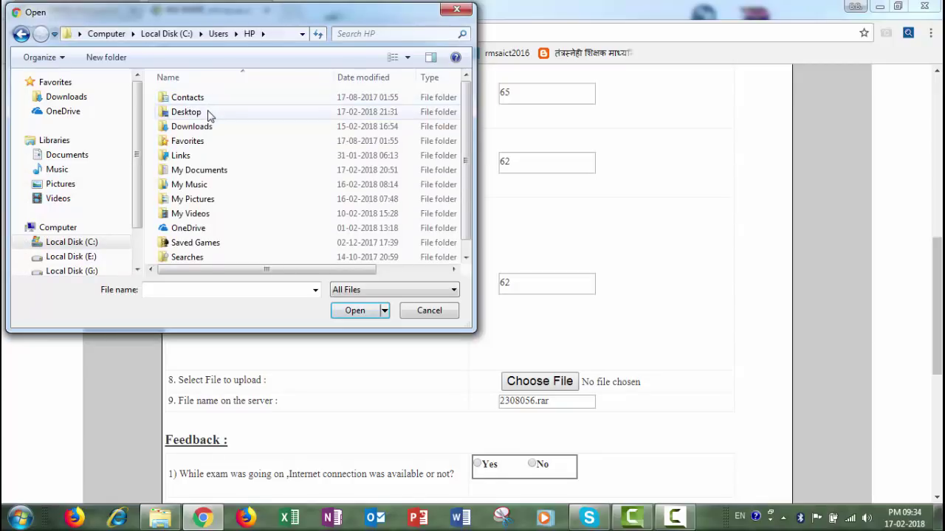
double_click(208, 113)
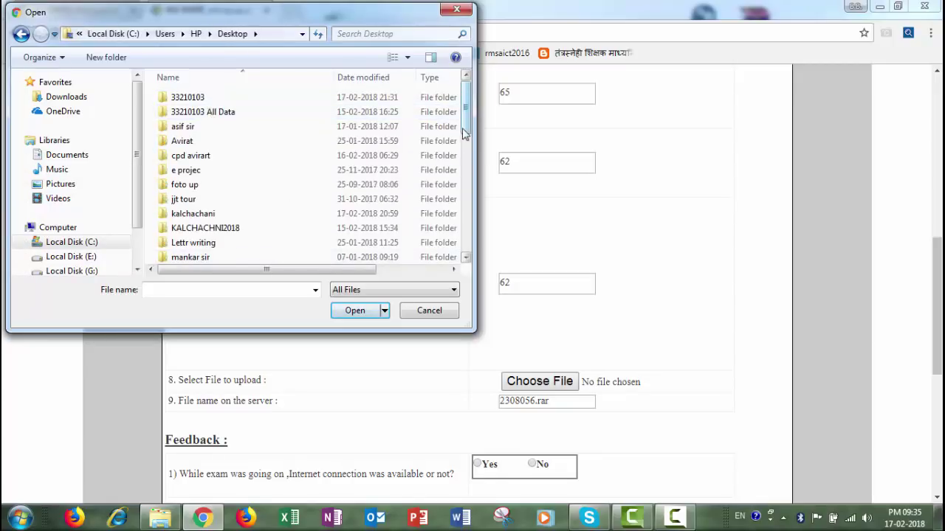
scroll(465, 133, down, 7)
click(204, 218)
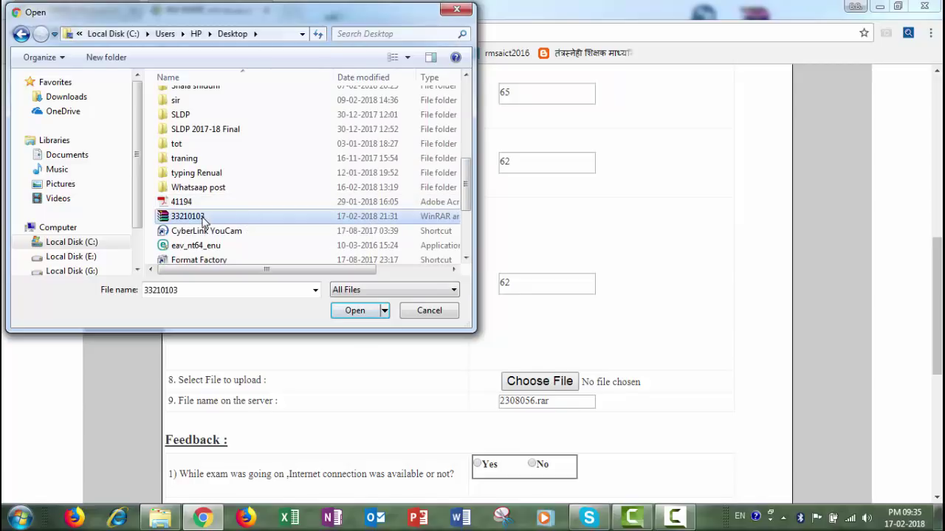
click(354, 313)
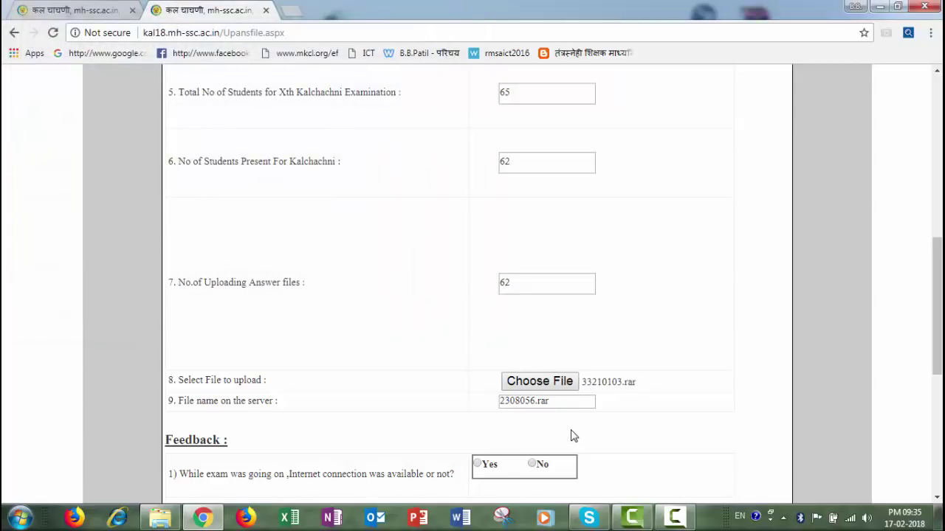
- Answer No for internet connection, and Much for question understanding and test length
scroll(392, 296, down, 1)
scroll(392, 296, down, 2)
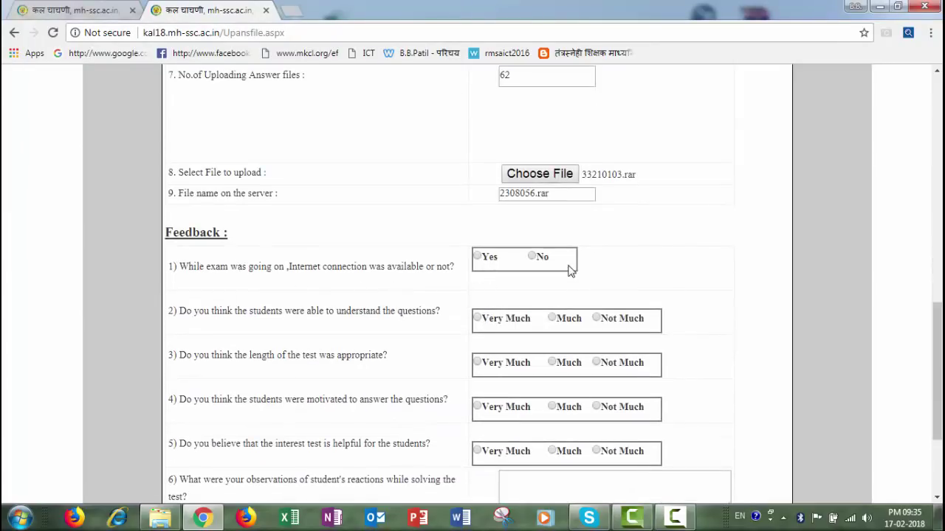
click(536, 261)
click(552, 319)
click(554, 363)
- Rate student motivation and interest-test helpfulness Very Much, and enter the observation 'googd'
scroll(561, 373, down, 1)
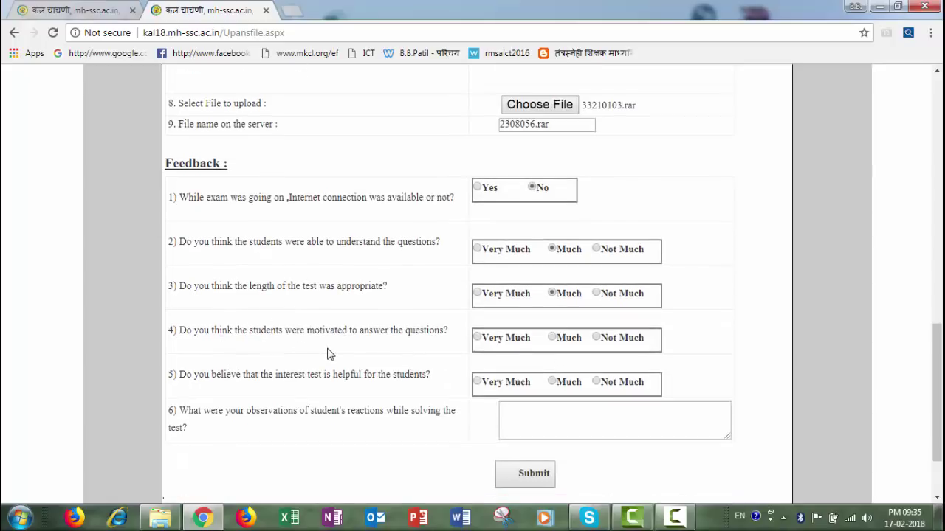
click(478, 337)
click(481, 385)
scroll(418, 441, down, 3)
click(515, 322)
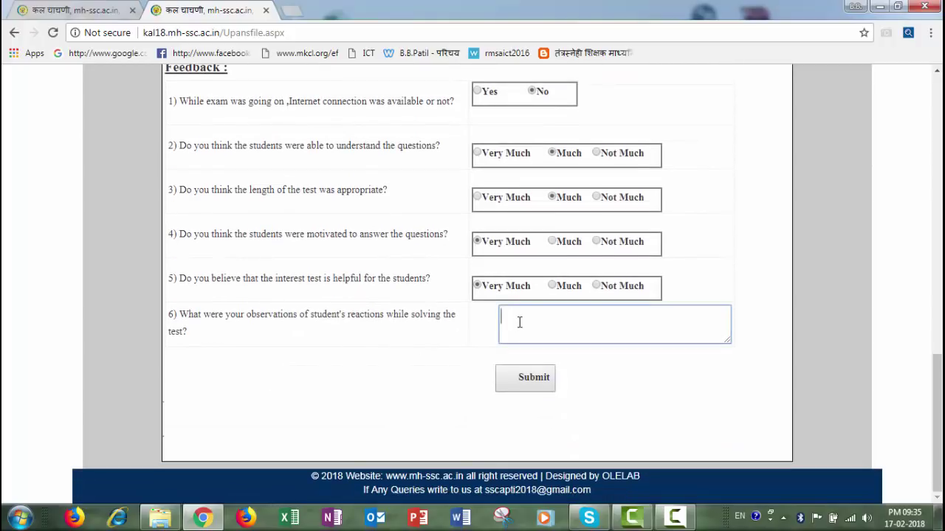
text(googd)
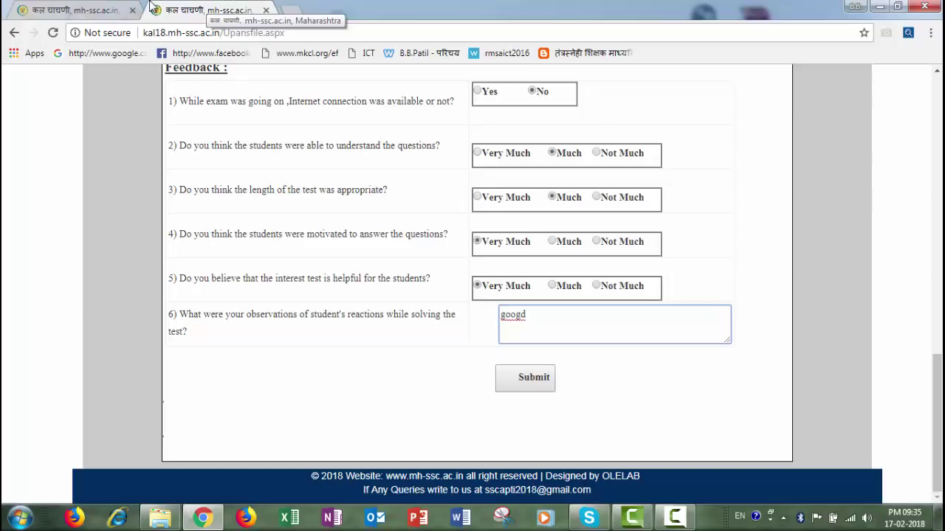
- From the login page tab, open the school's Kalchachani Completion Certificate PDF via View Certificate
click(106, 13)
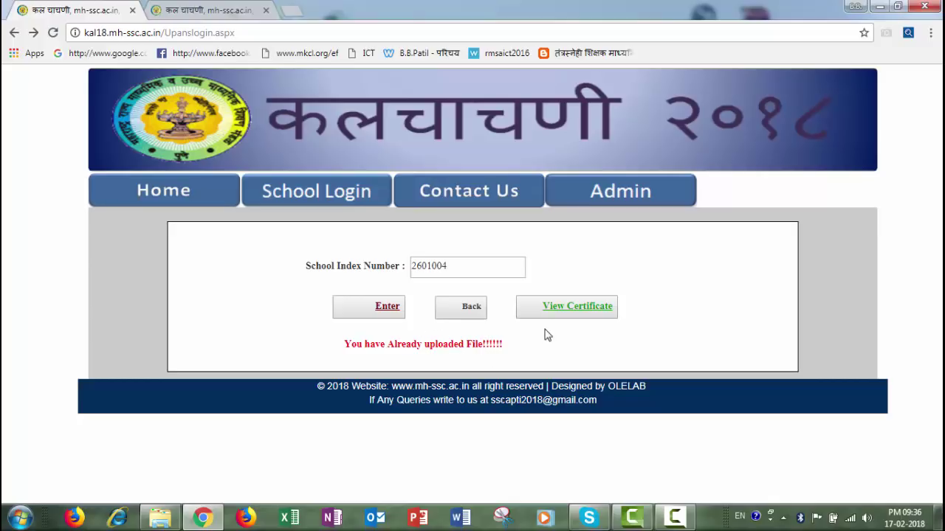
click(570, 315)
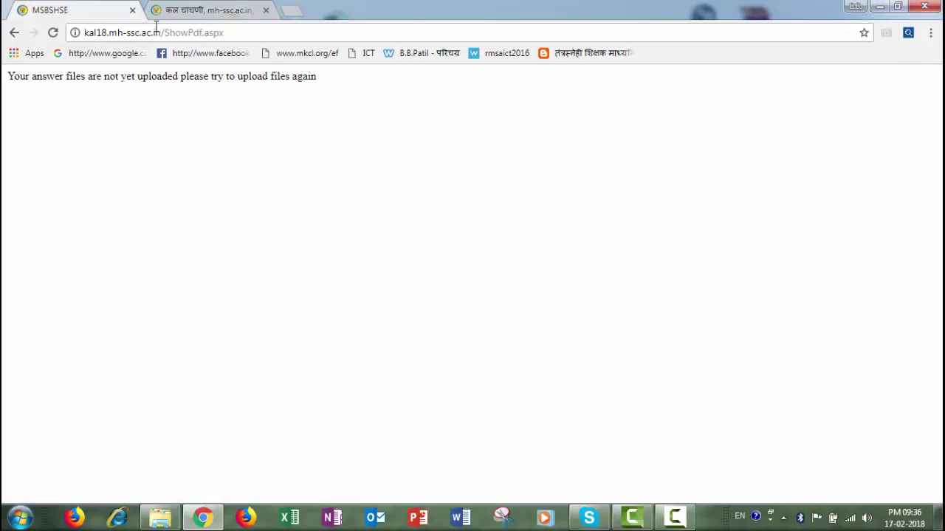
click(14, 33)
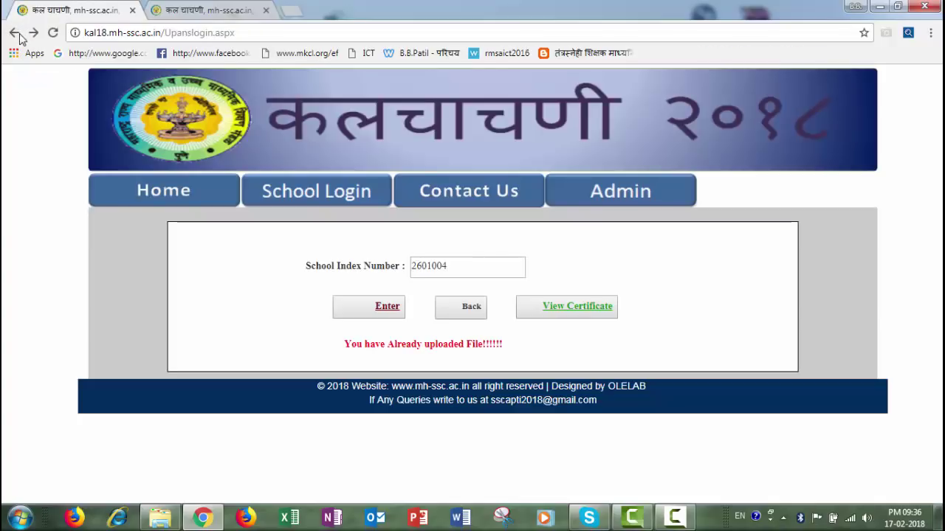
key(ctrl+w)
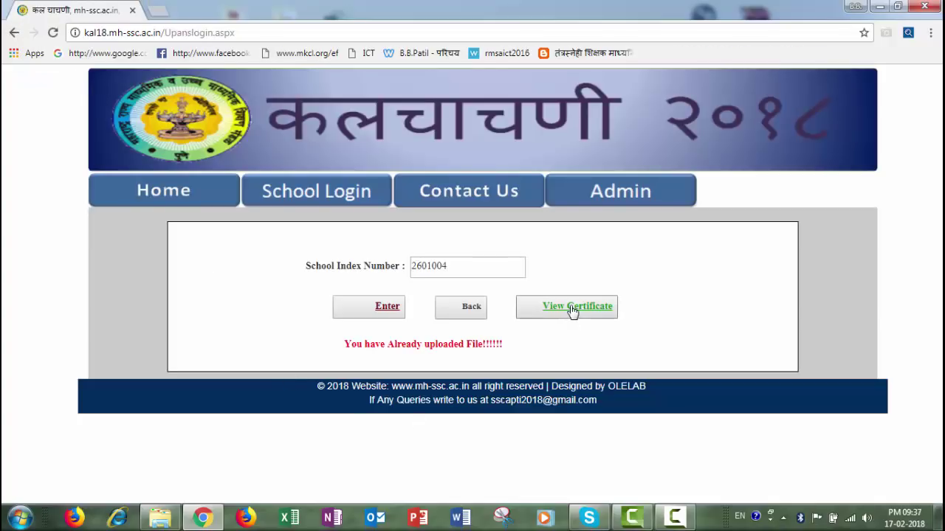
click(573, 311)
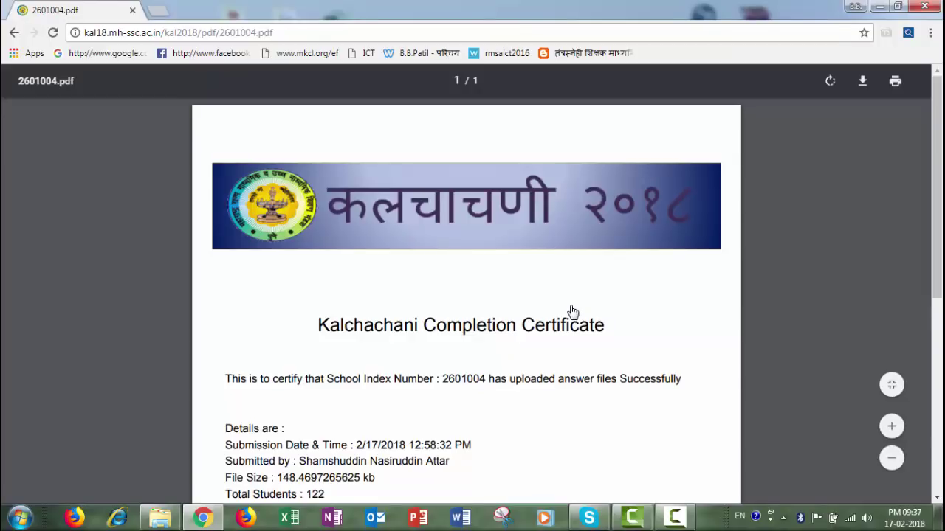
scroll(572, 310, down, 1)
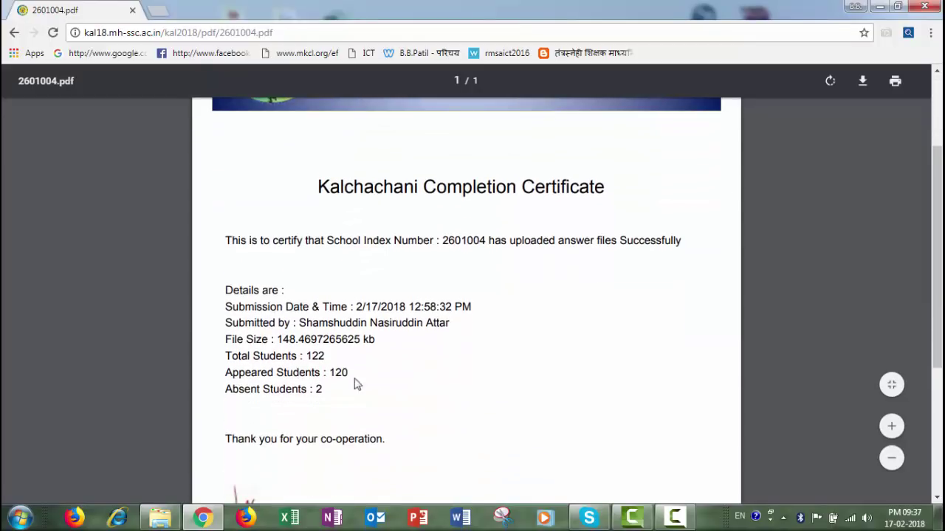
scroll(314, 319, down, 1)
double_click(313, 287)
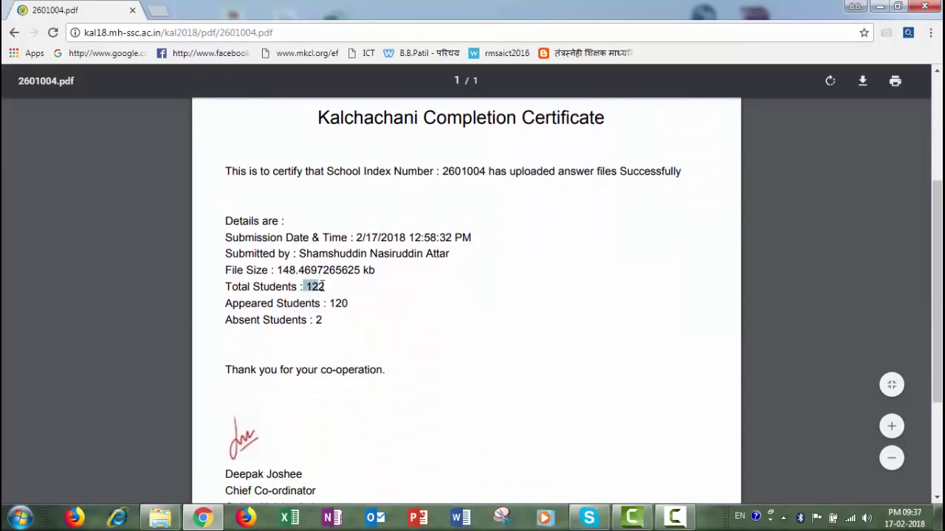
double_click(334, 303)
double_click(316, 320)
click(453, 308)
scroll(455, 309, down, 1)
scroll(455, 308, down, 2)
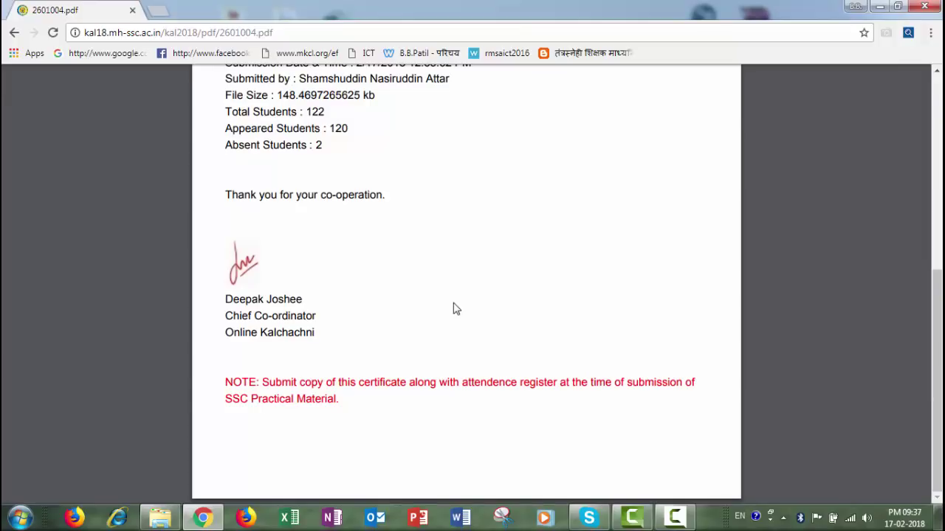
scroll(455, 308, up, 4)
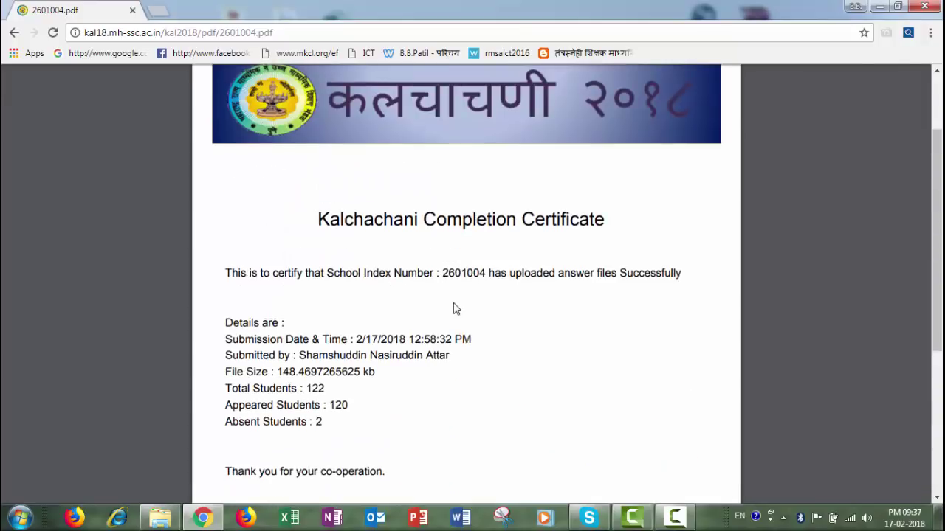
scroll(456, 309, down, 3)
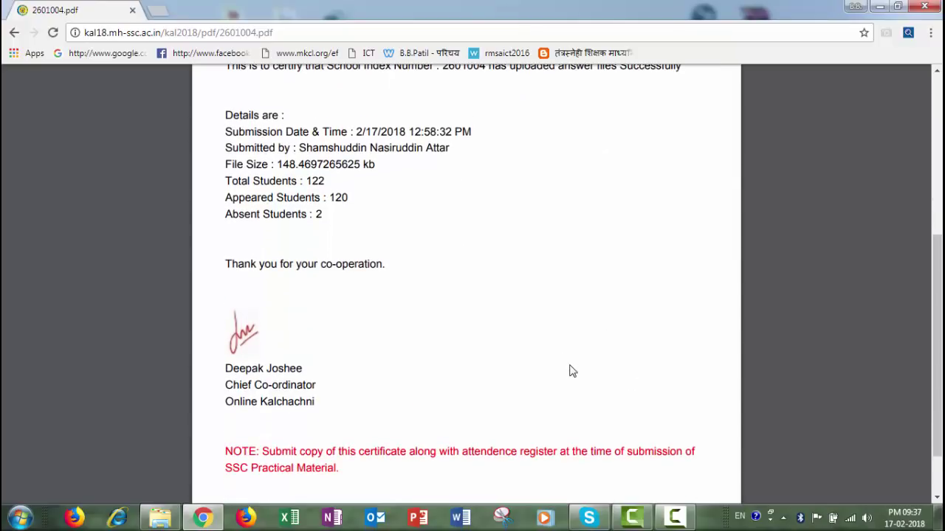
scroll(572, 370, down, 1)
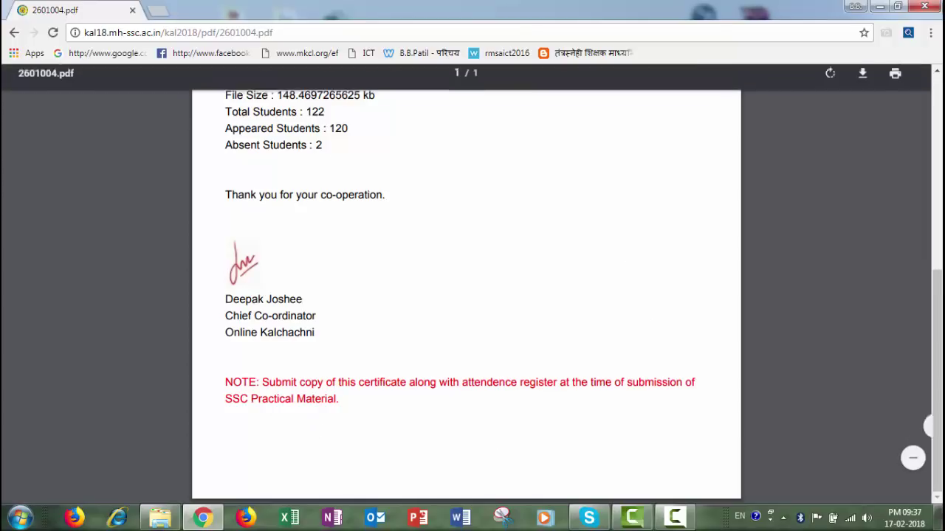
scroll(677, 154, up, 4)
scroll(676, 154, up, 1)
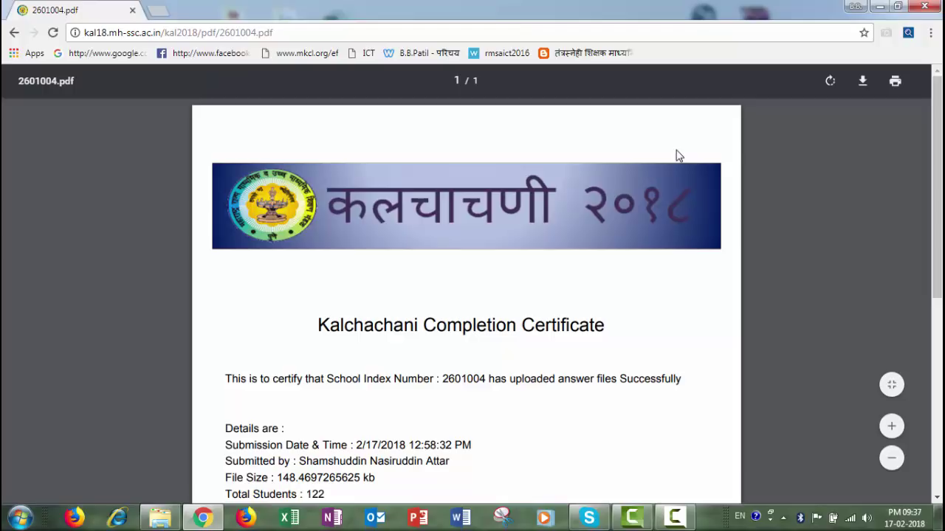